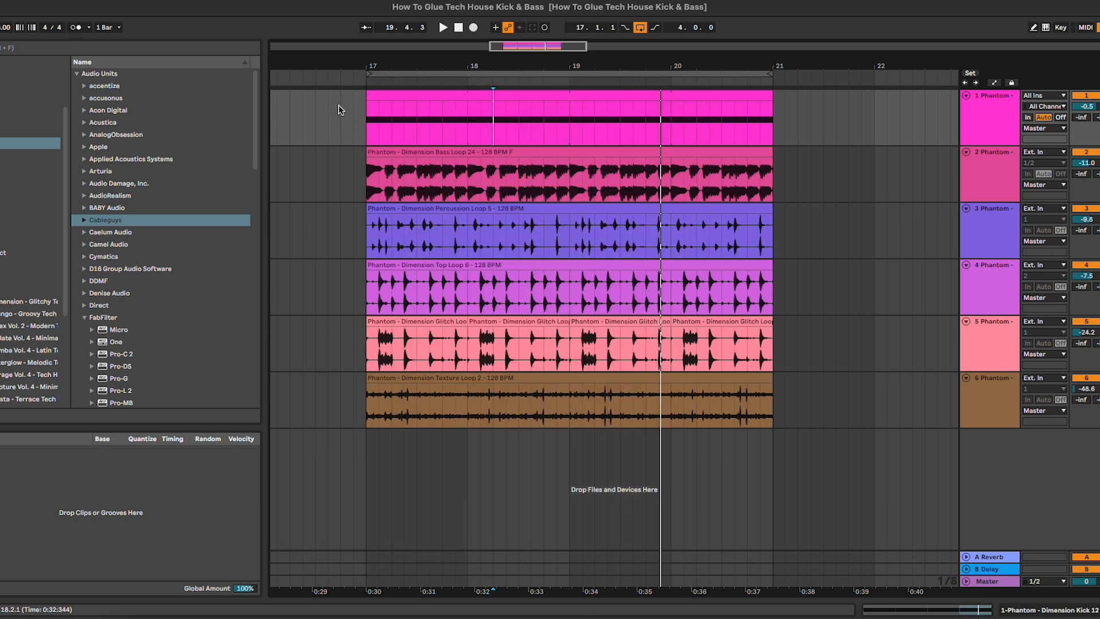
Play the loop from just before bar 17 and open the SPAN analyser on the Master track
left_click(338, 109)
key("space")
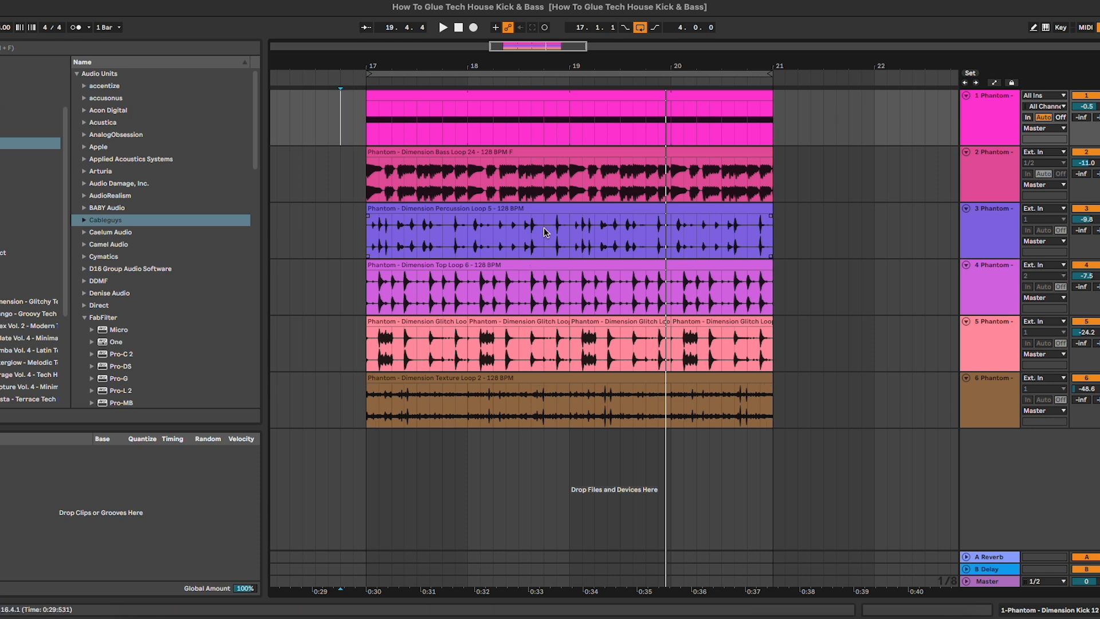
double_click(997, 572)
left_click(136, 481)
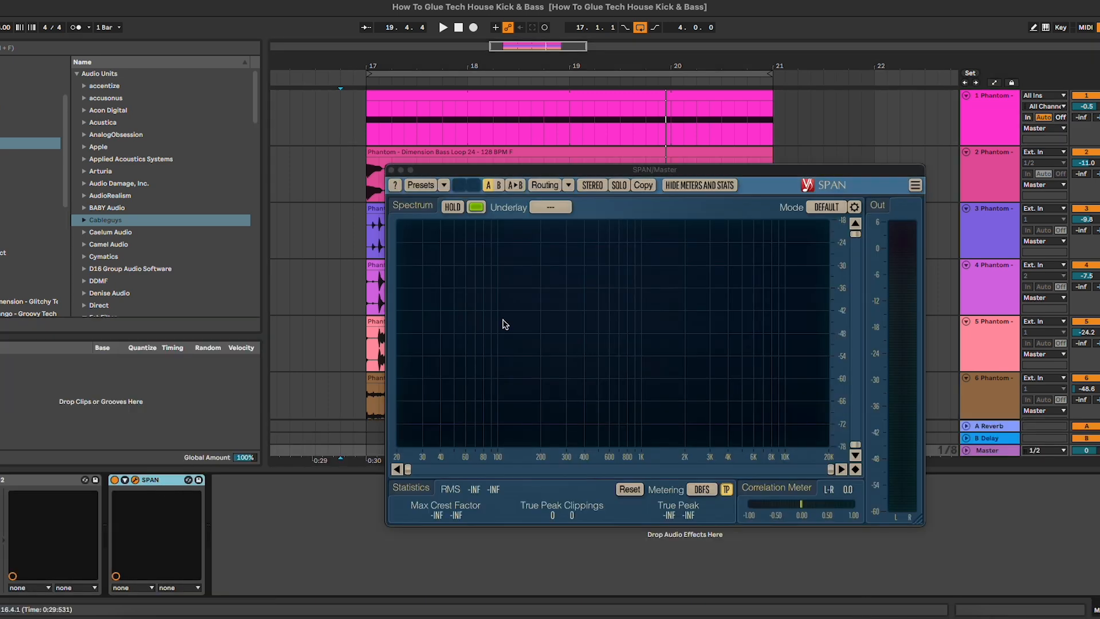
left_click_drag(704, 168, 659, 164)
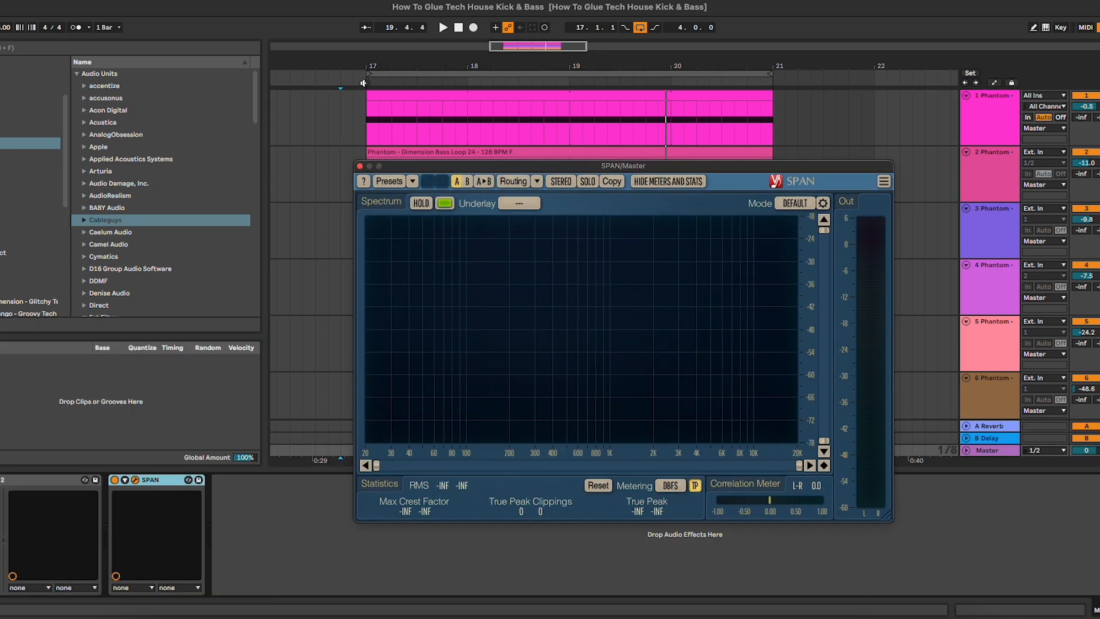
Play the loop and hold SPAN's spectrum to examine the low-end peak of the mix
left_click(364, 83)
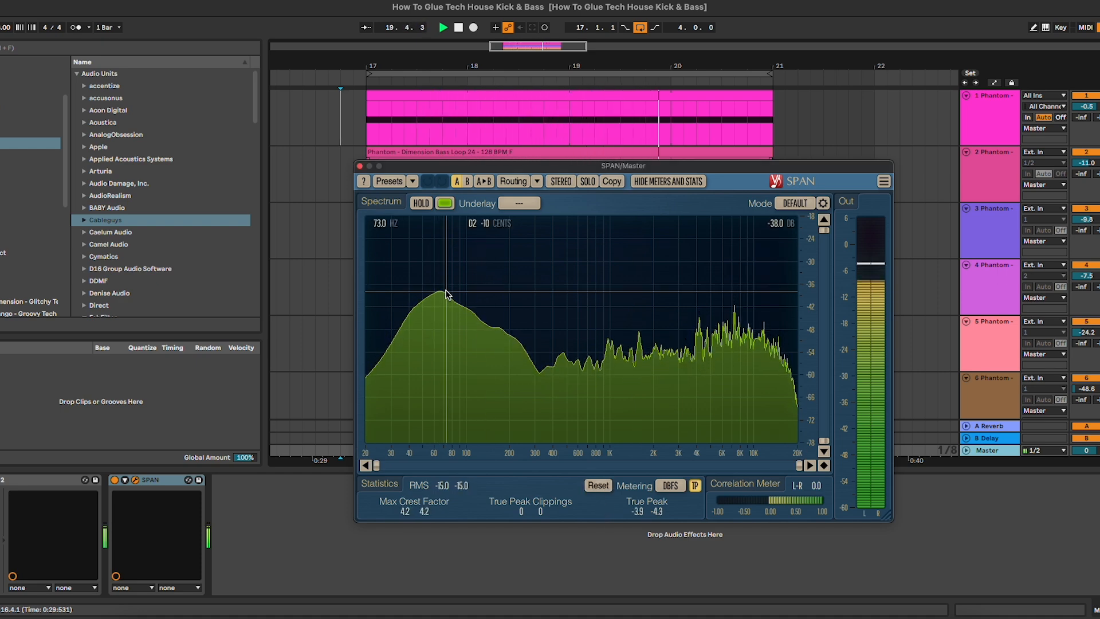
key("space")
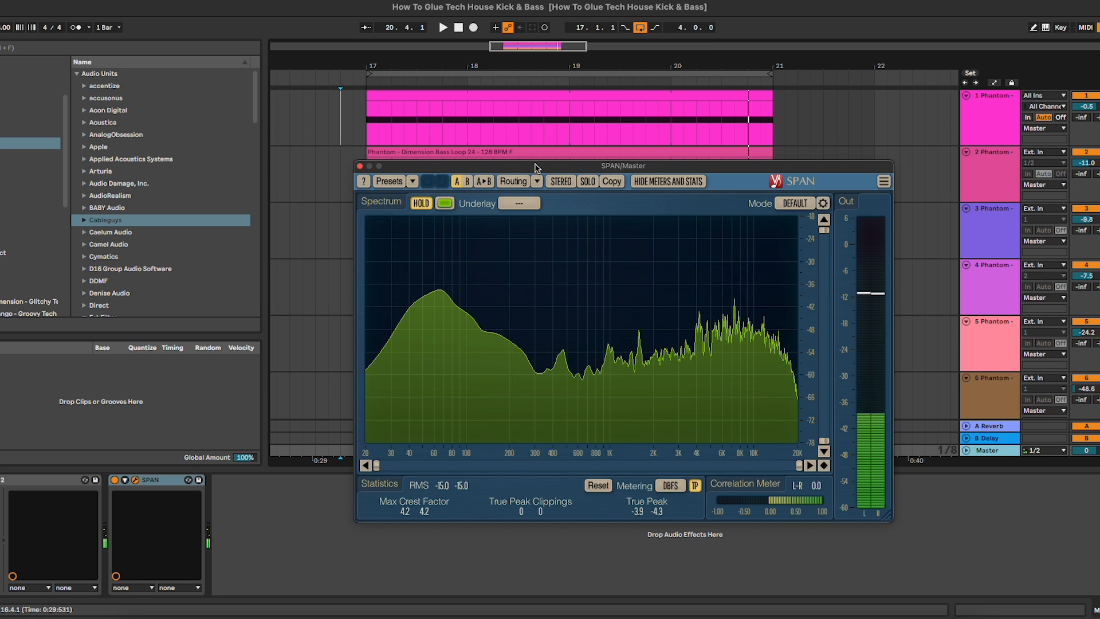
left_click_drag(536, 168, 534, 164)
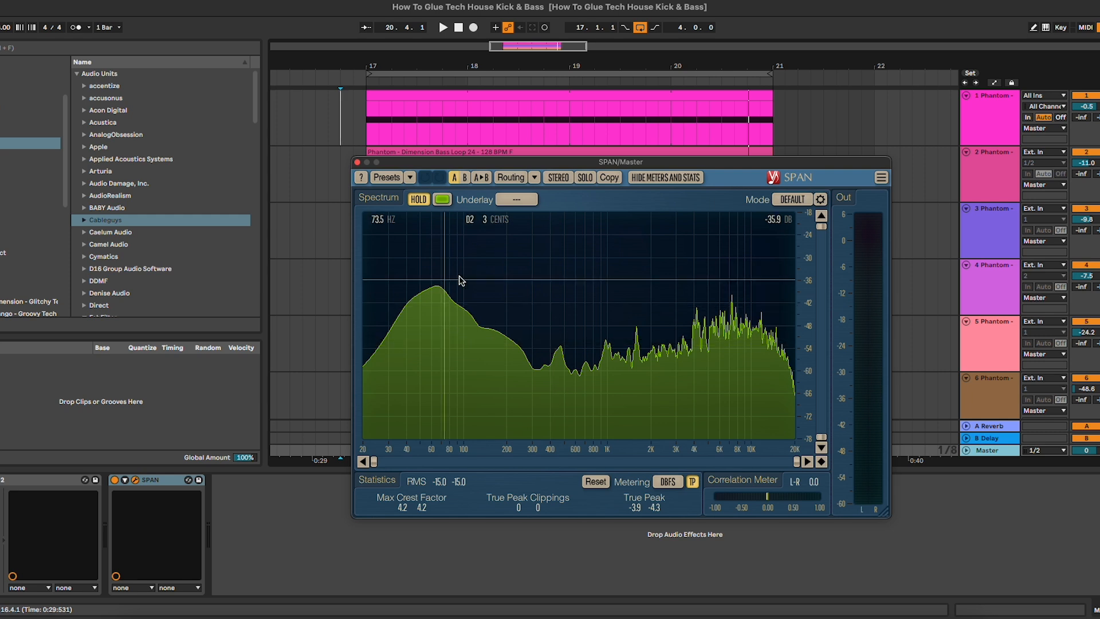
Find the Waves PuigTec EQP1A (s) plug-in and insert it on the Master before Pro-L 2
left_click(231, 50)
type("waves")
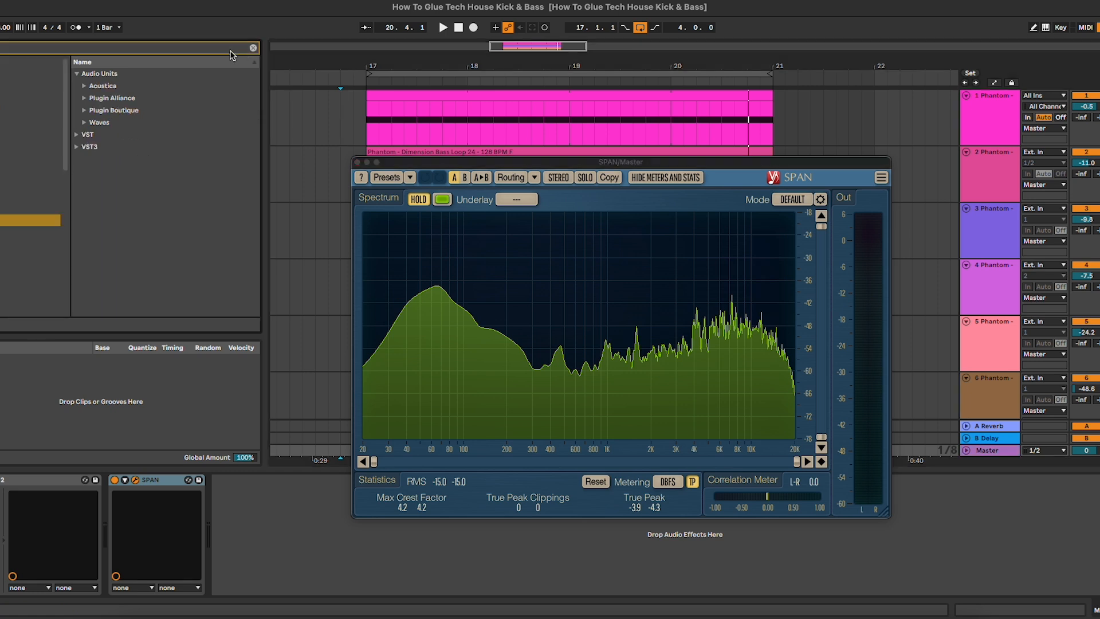
left_click(122, 87)
left_click(121, 87)
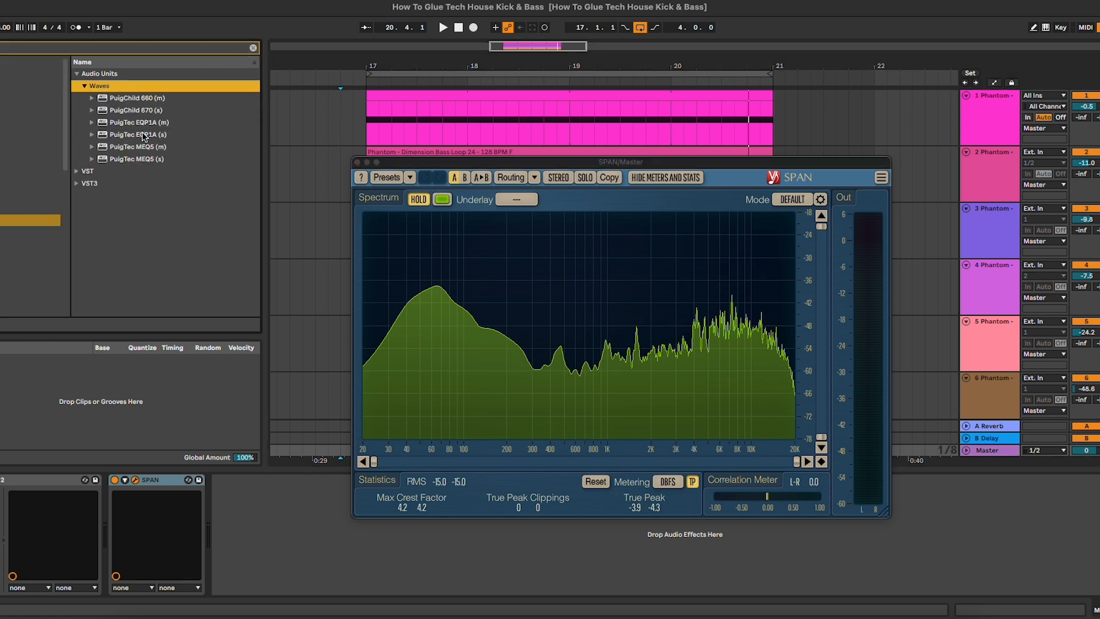
left_click_drag(142, 132, 31, 582)
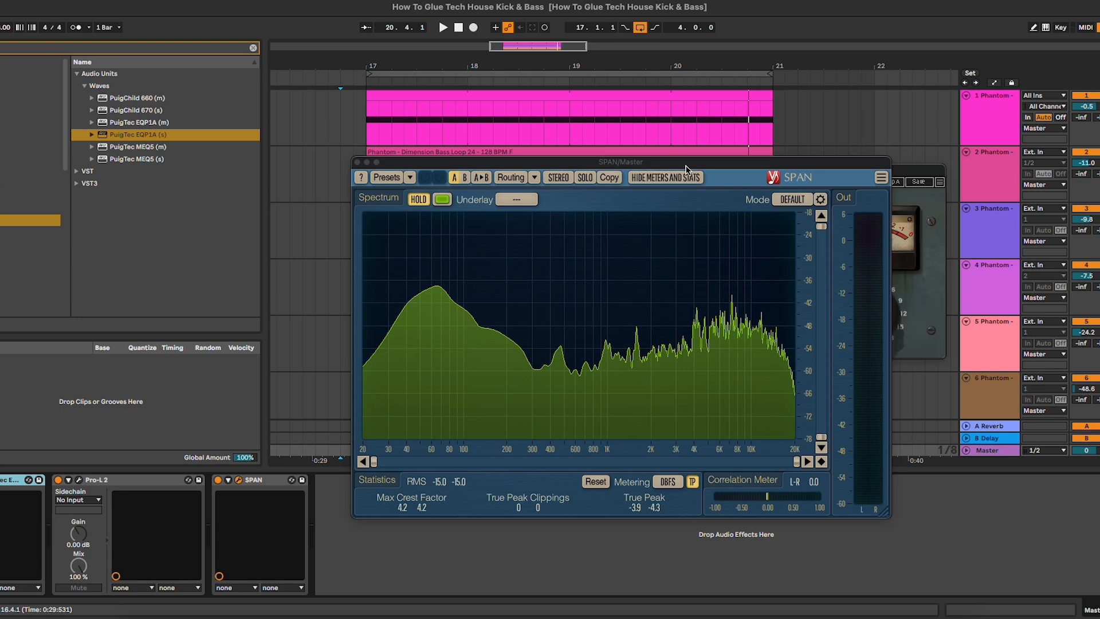
Bring the PuigTec EQP1A window in front of SPAN and set its low frequency to 30 CPS
left_click_drag(912, 175, 875, 147)
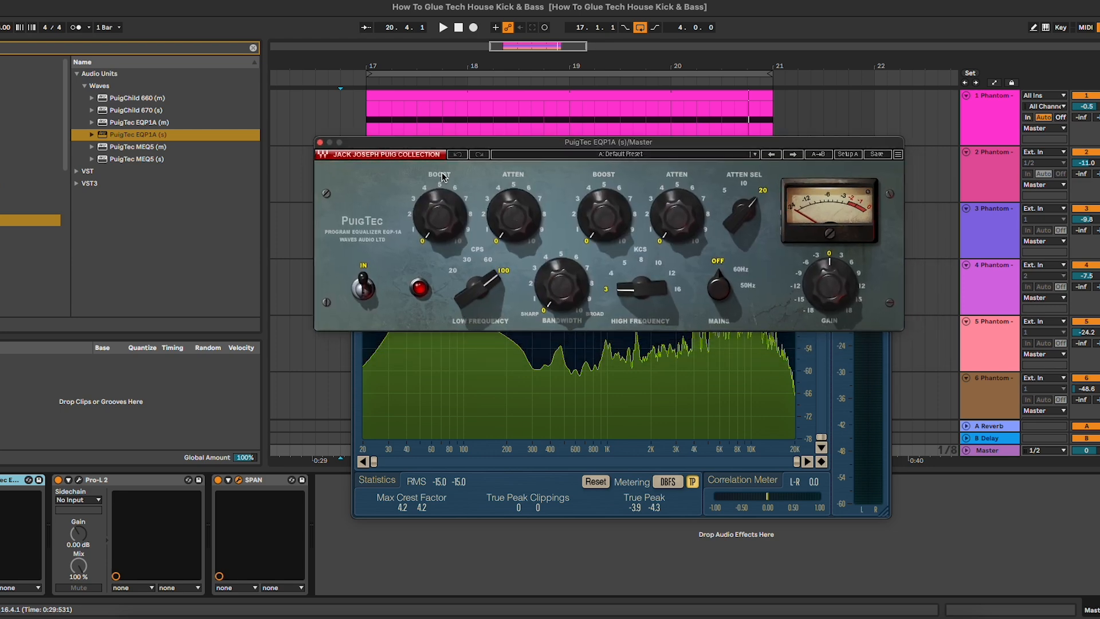
left_click_drag(559, 148, 660, 148)
left_click(570, 262)
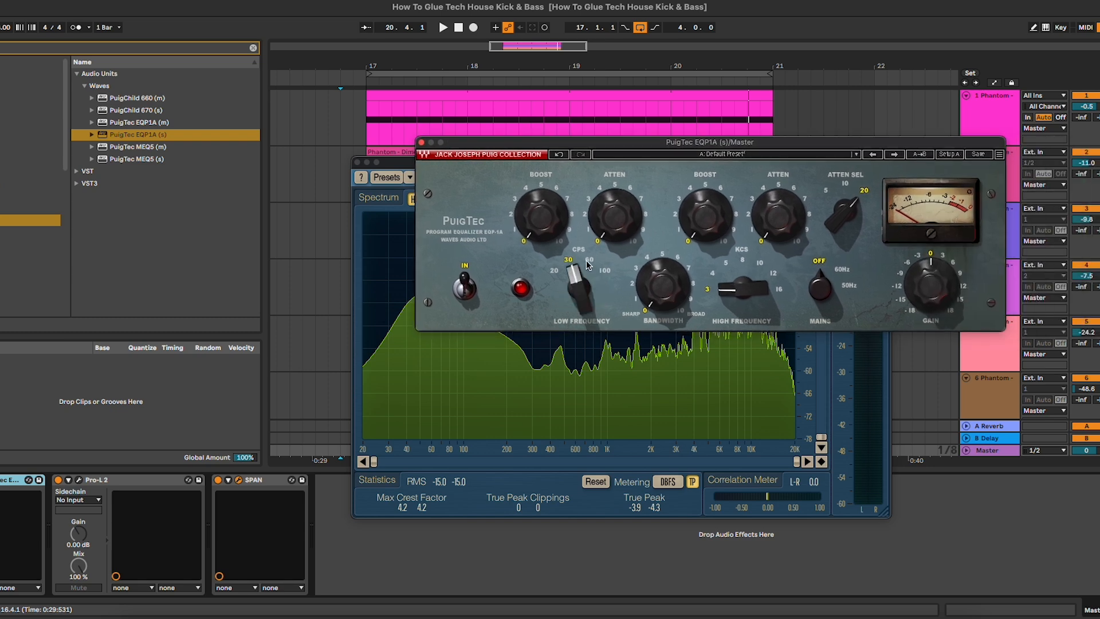
left_click(591, 261)
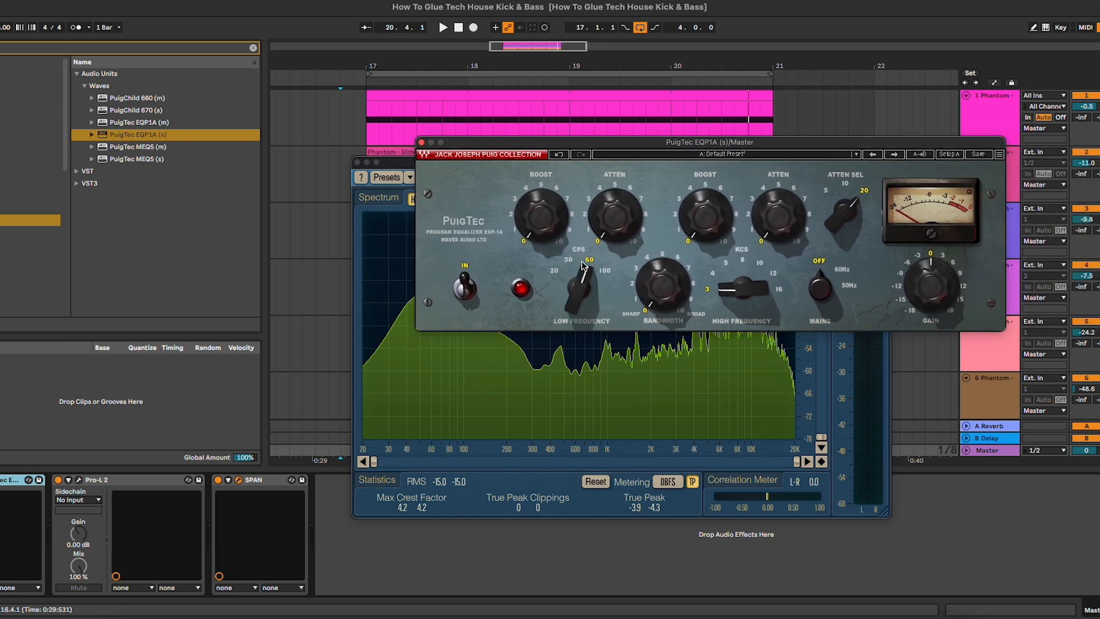
left_click(570, 261)
Try raising the PuigTec's low-frequency Boost, show the Atten knob, and return Boost to 0
left_click_drag(544, 238, 544, 236)
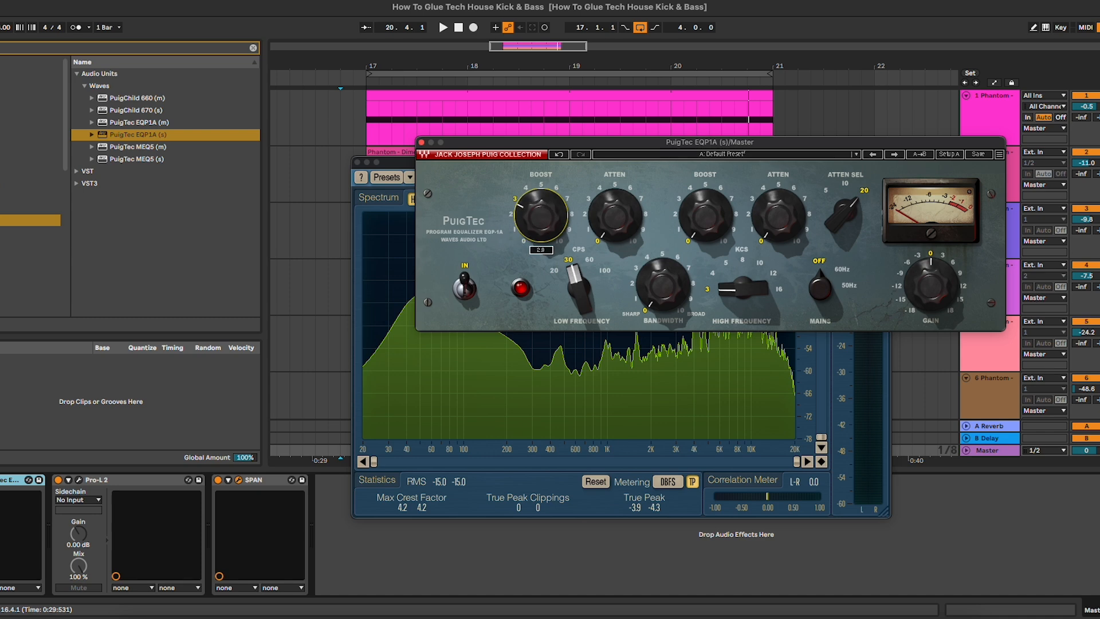
left_click_drag(614, 229, 614, 229)
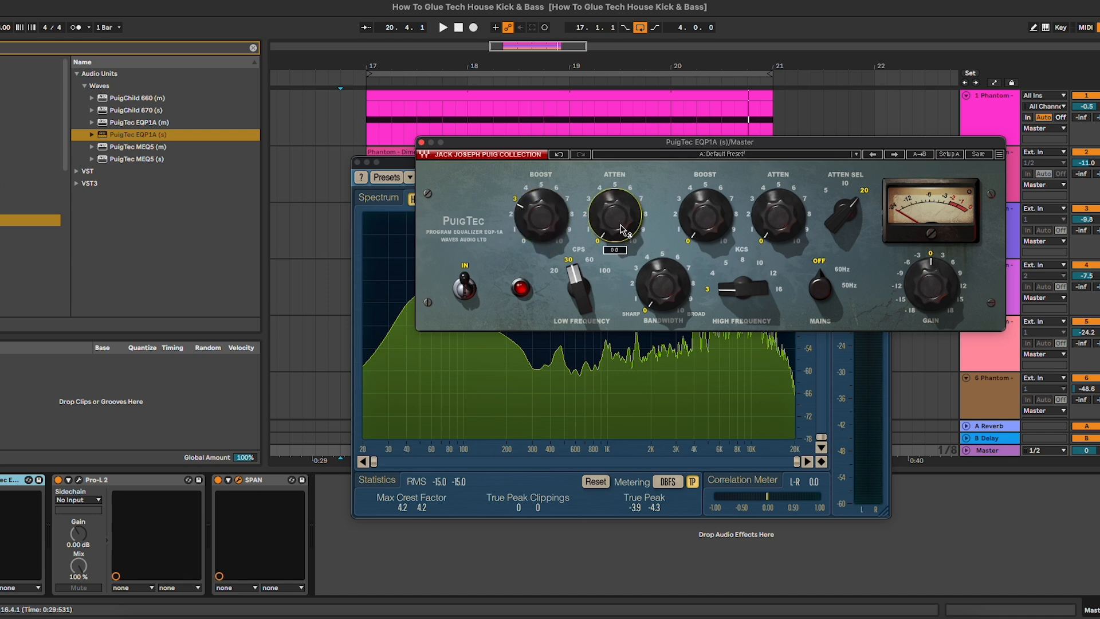
left_click_drag(534, 214, 534, 213)
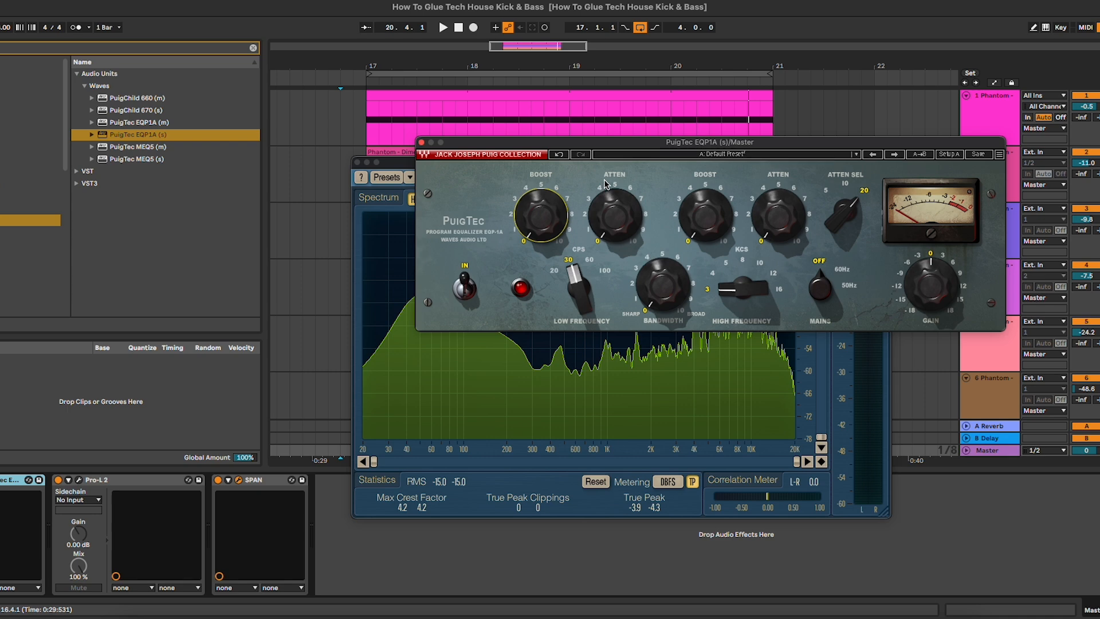
Release SPAN's spectrum hold, play the loop and try the PuigTec's low-frequency Boost at 10
left_click_drag(679, 143, 832, 234)
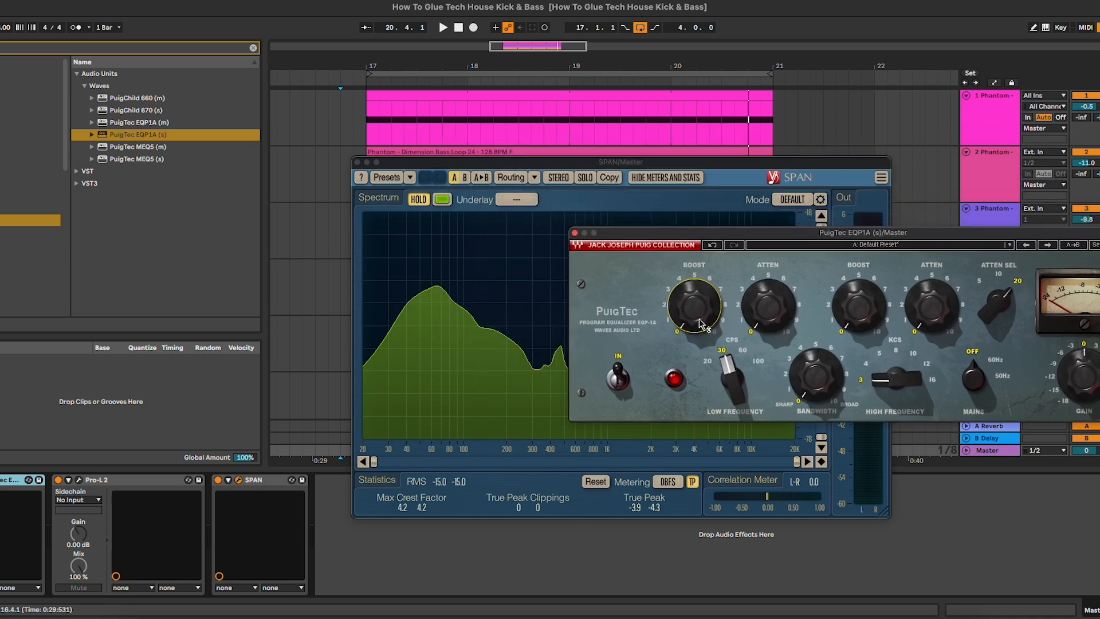
left_click(418, 199)
key("space")
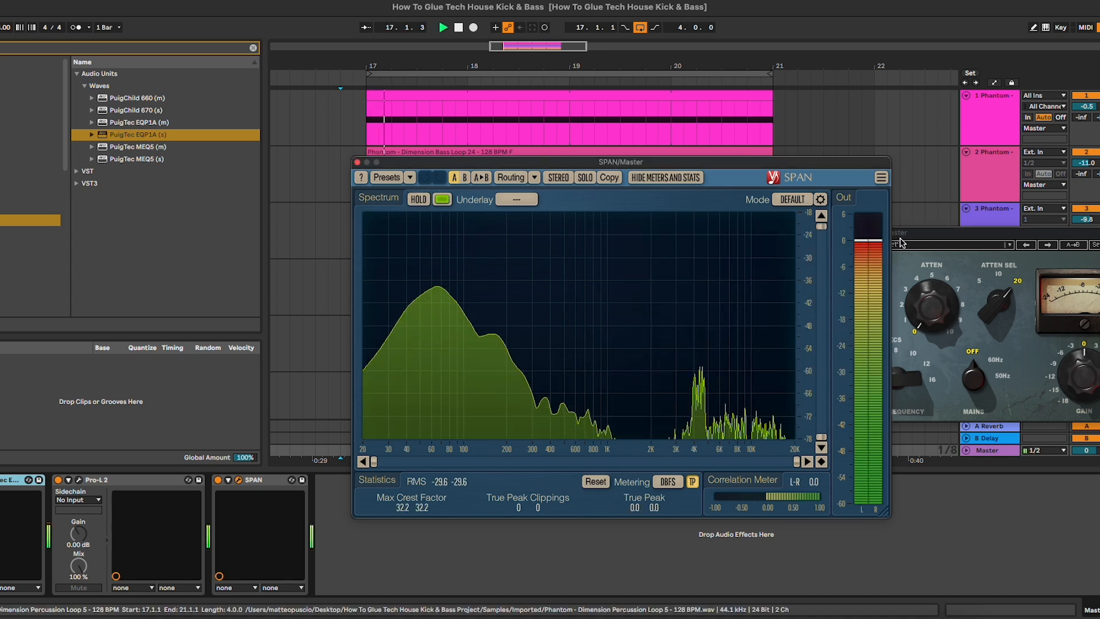
left_click(900, 240)
left_click_drag(725, 233, 704, 184)
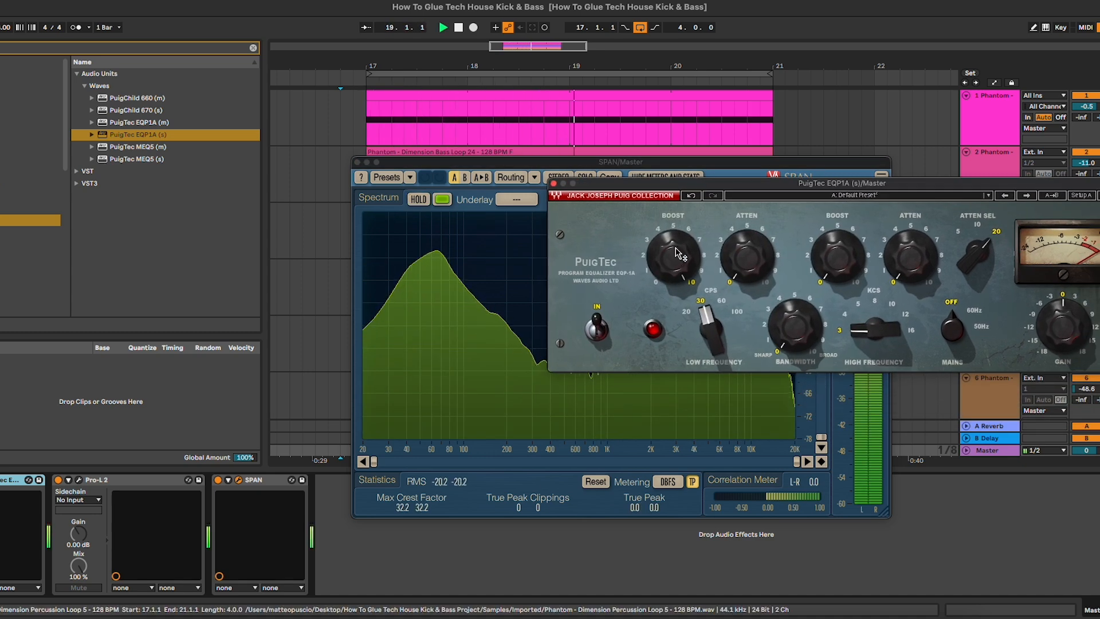
Return the low-frequency Boost to 0, turn its Atten to maximum and examine the result in SPAN
mouse_move(679, 252)
left_click_drag(679, 252, 679, 321)
left_click_drag(748, 255, 748, 190)
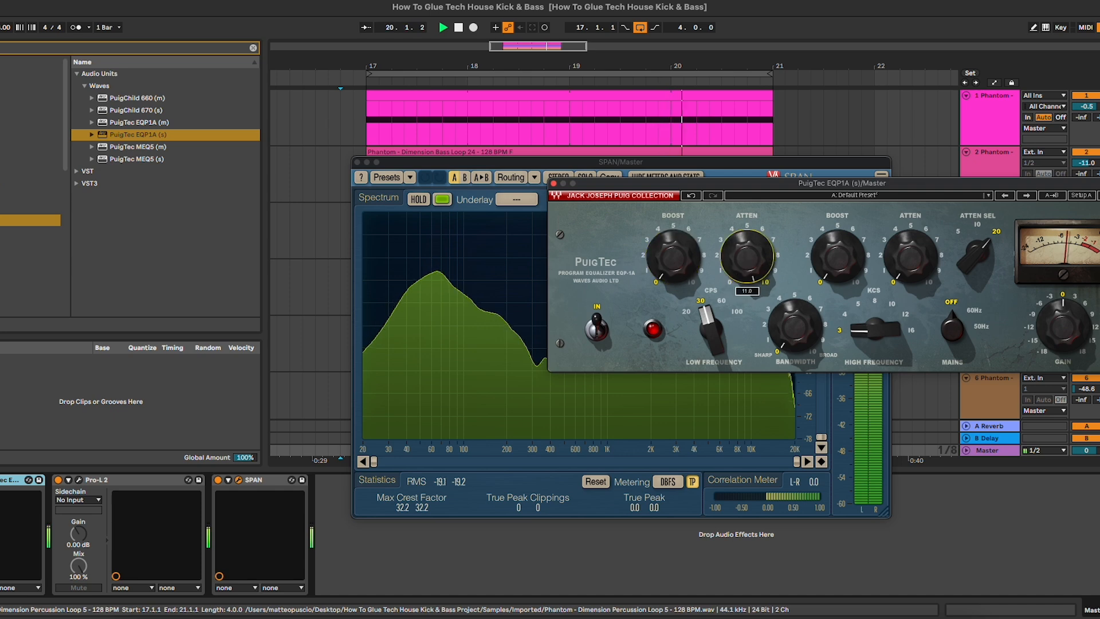
left_click_drag(453, 162, 390, 149)
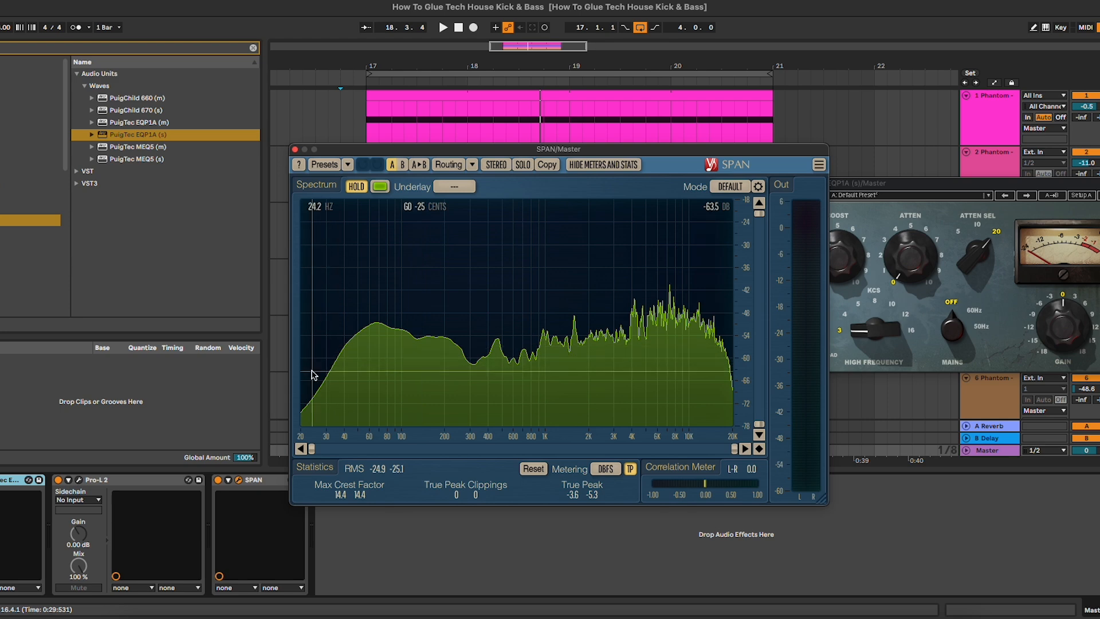
Reset the low-frequency Atten to 0, raise Boost to 10 and capture a fresh held spectrum in SPAN
left_click(901, 226)
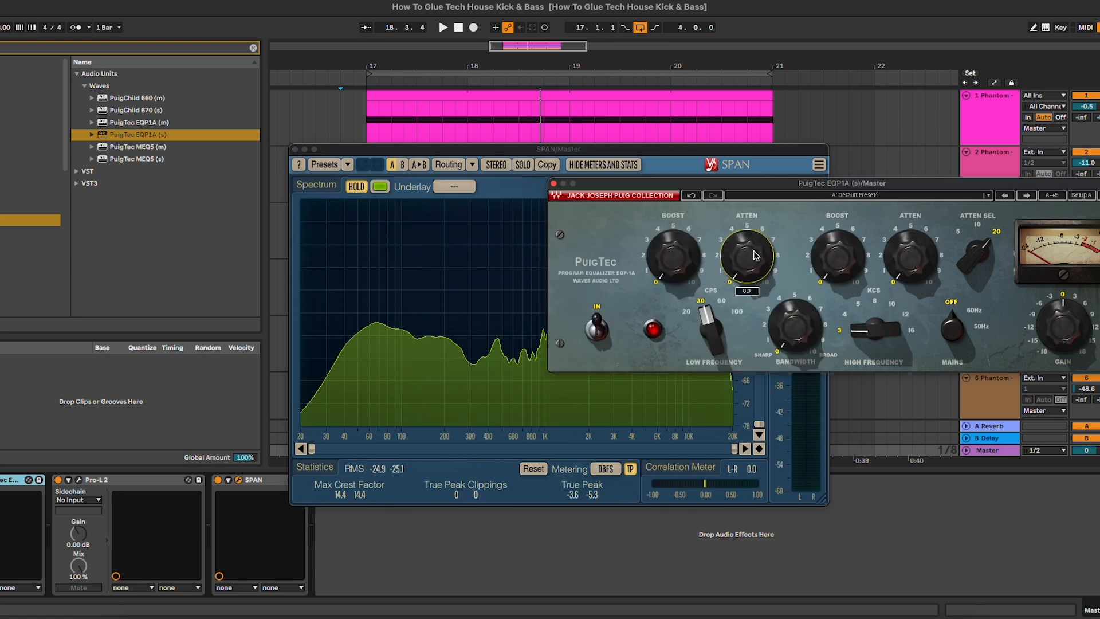
key("space")
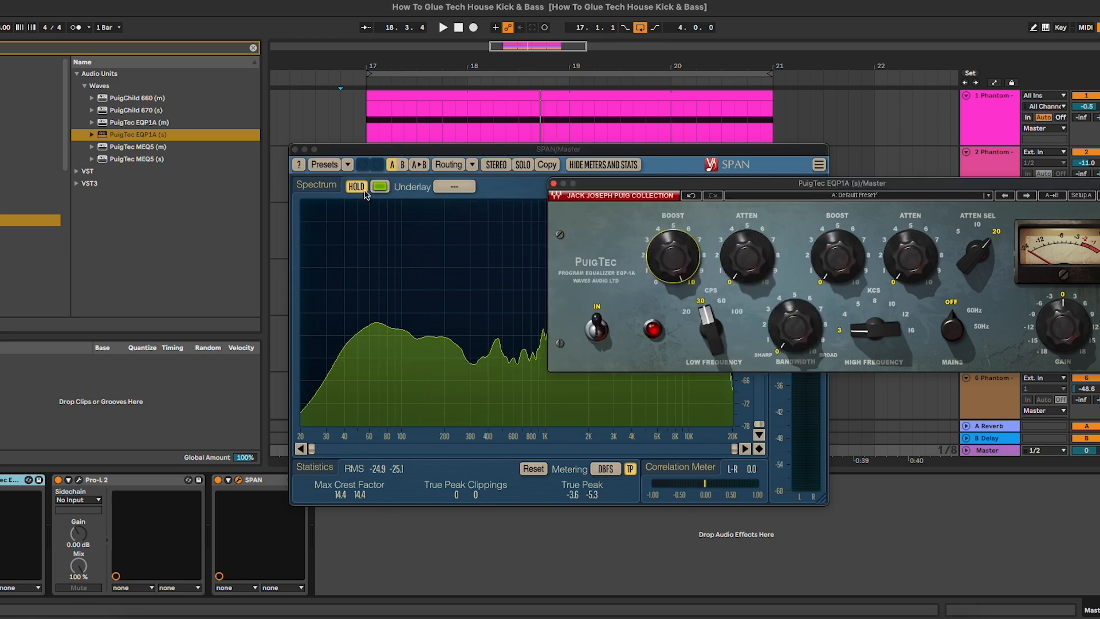
left_click(360, 186)
left_click(357, 186)
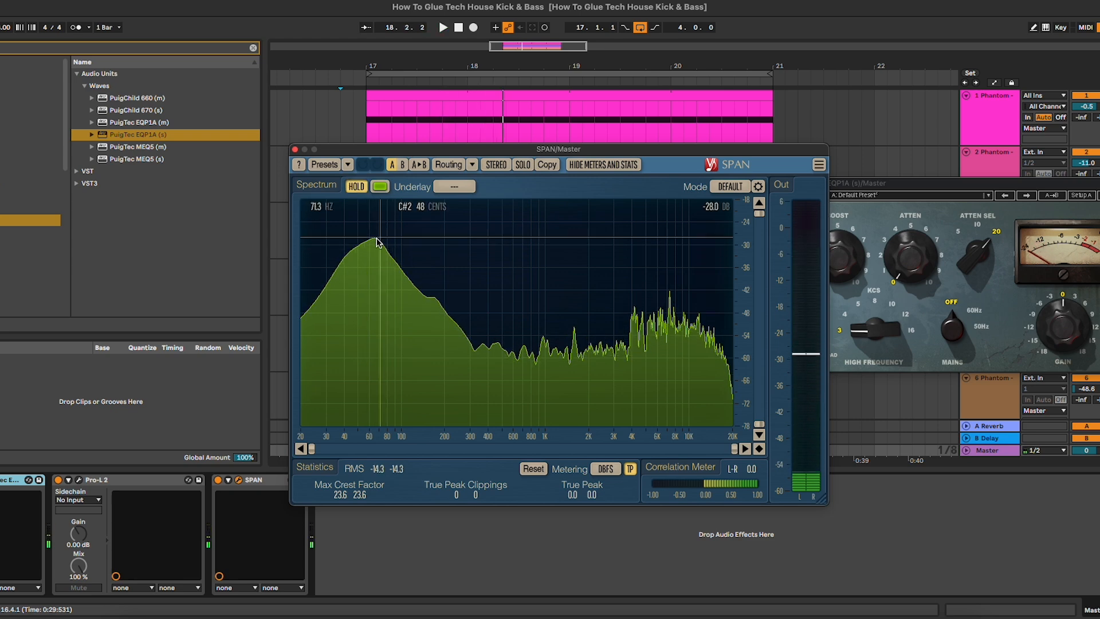
Release SPAN's hold, play the loop and set the PuigTec's low-frequency Boost and Atten both to about 3
left_click(866, 186)
left_click(357, 186)
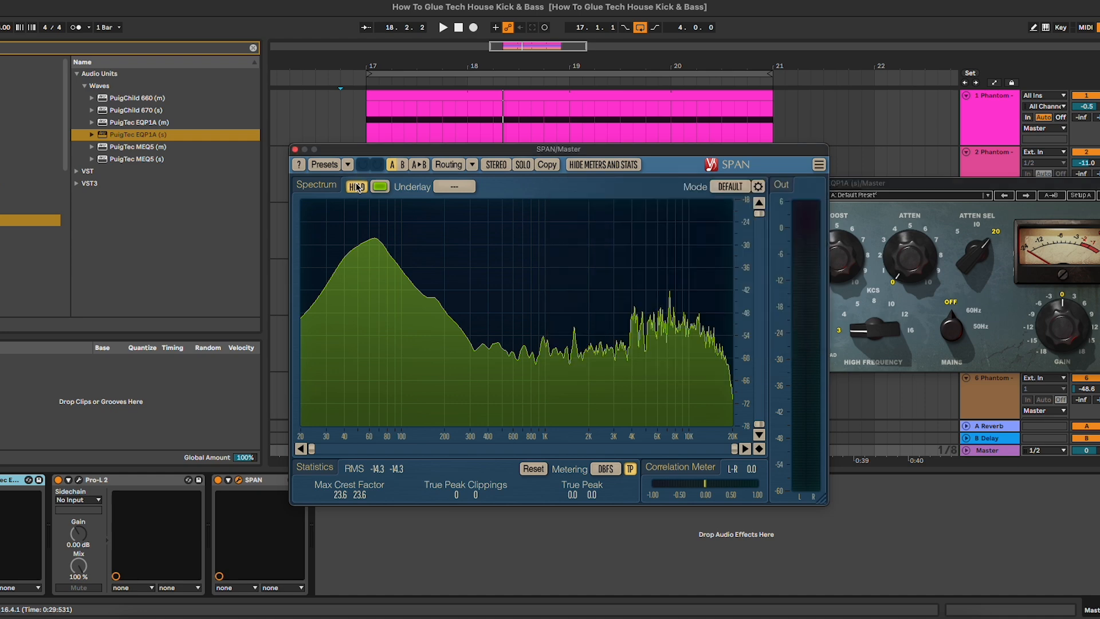
left_click(882, 184)
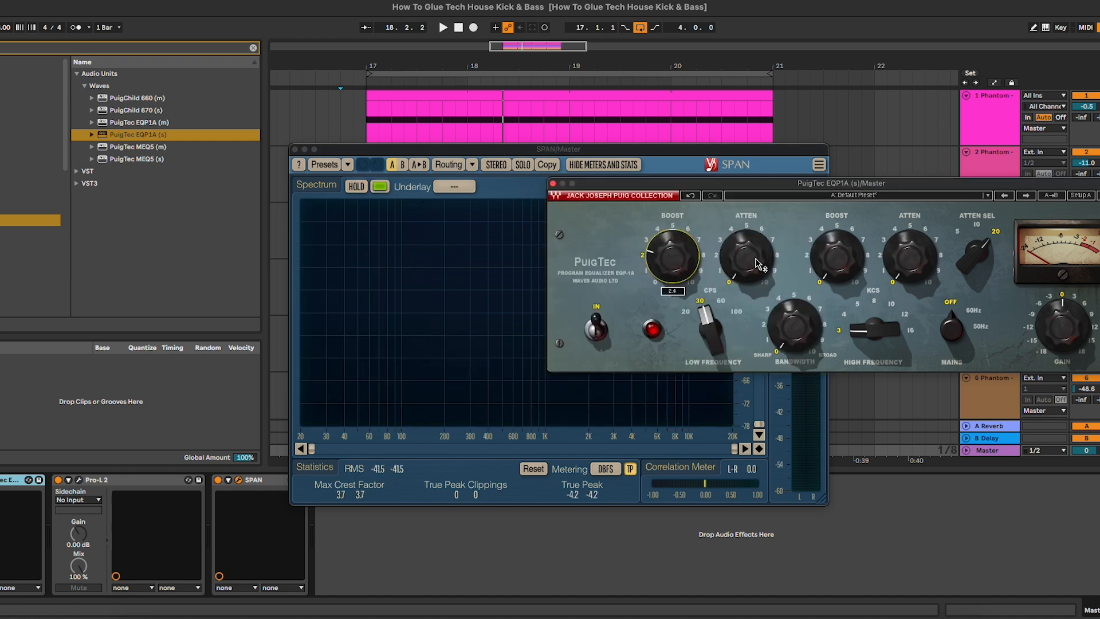
left_click_drag(761, 265, 761, 240)
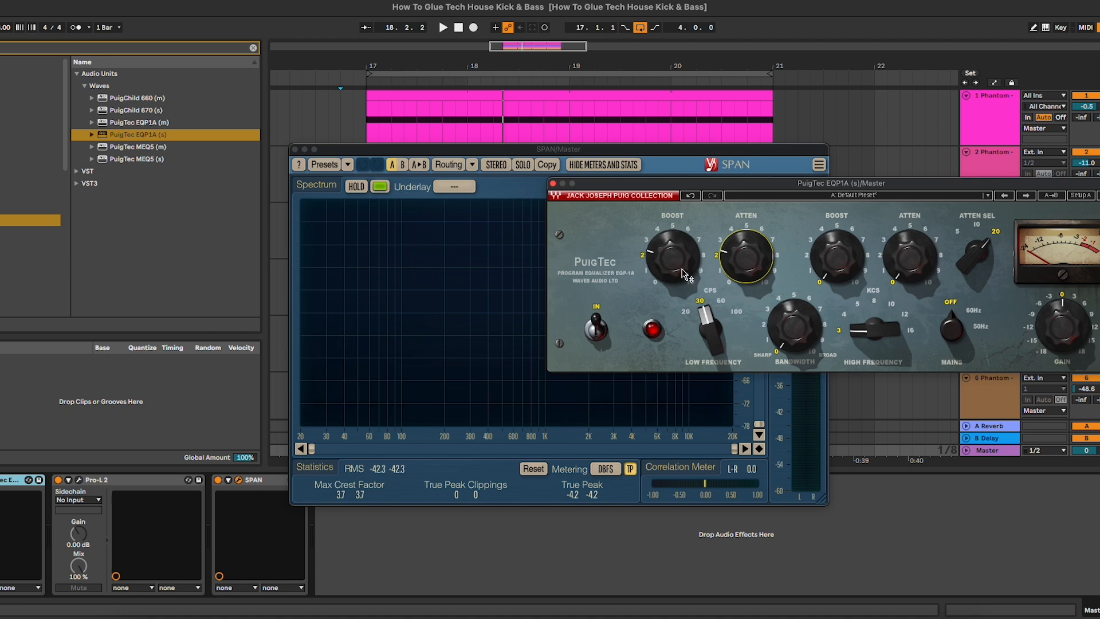
key("space")
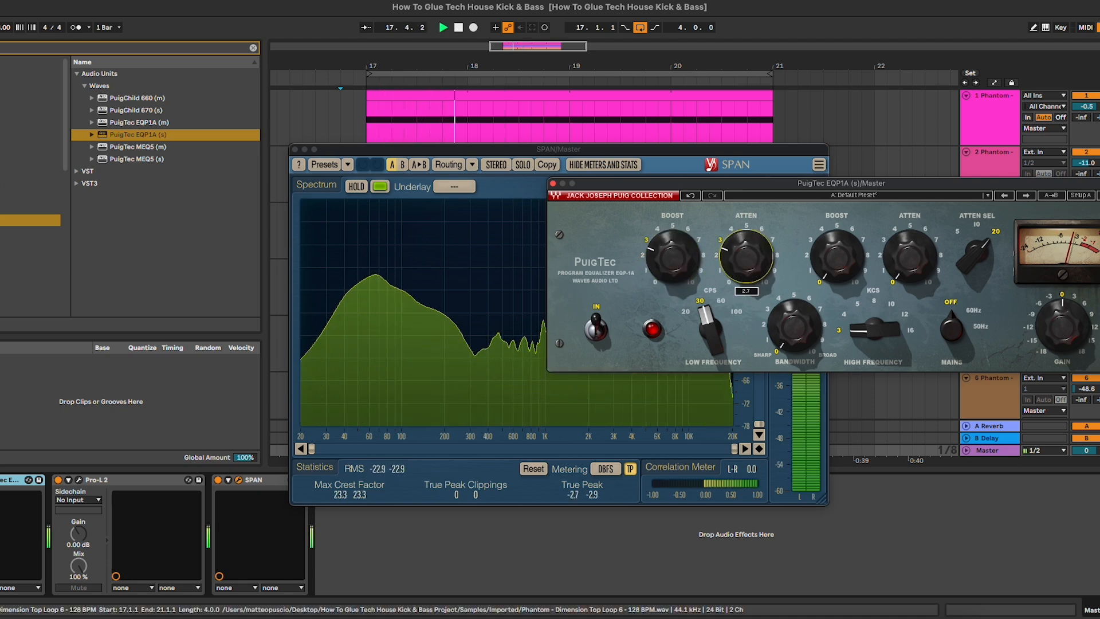
left_click_drag(689, 259, 748, 256)
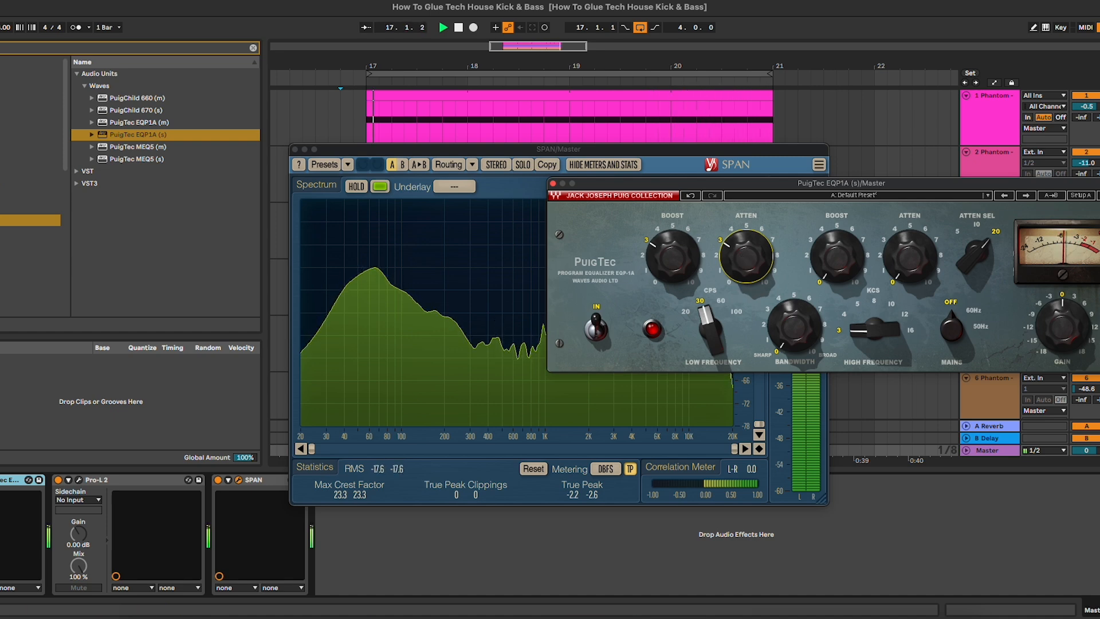
Stop playback and close the PuigTec EQP1A and SPAN windows
left_click_drag(763, 188, 713, 189)
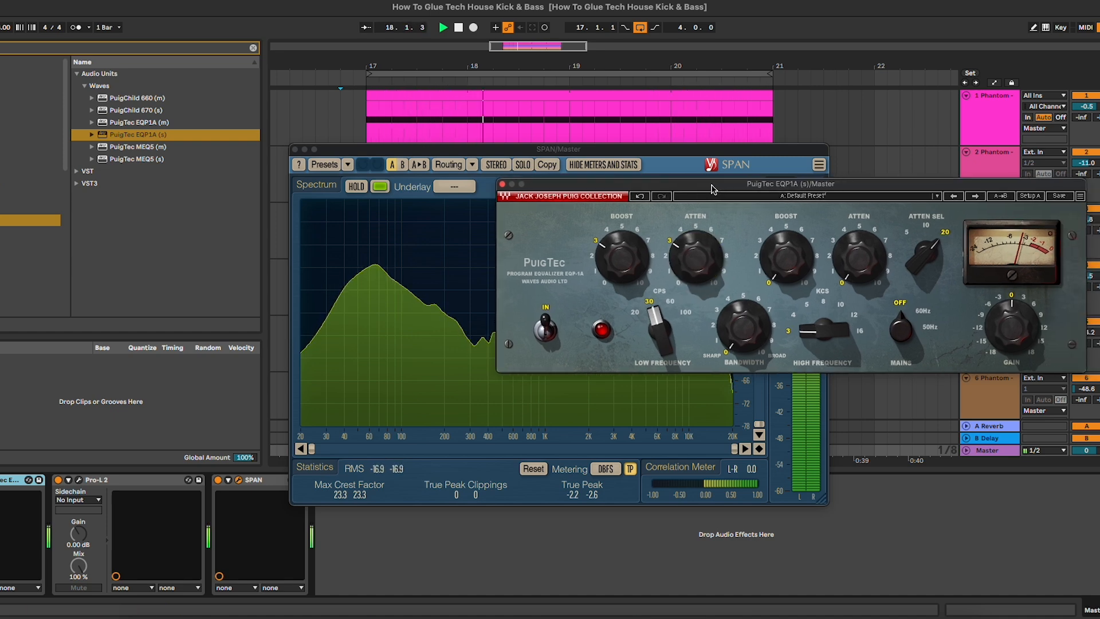
key("space")
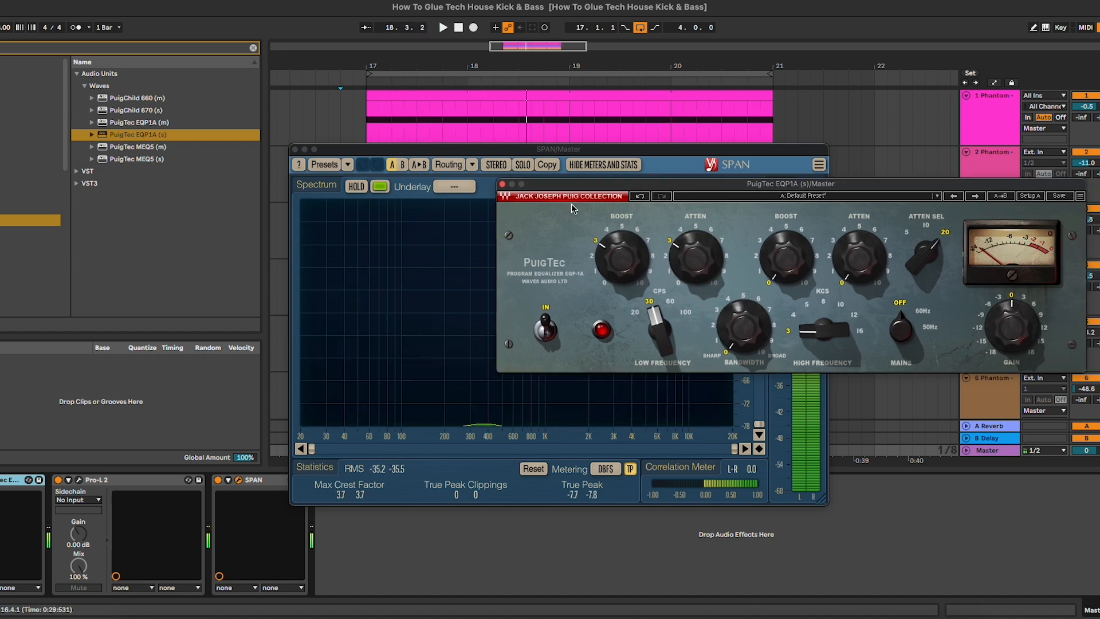
left_click(502, 185)
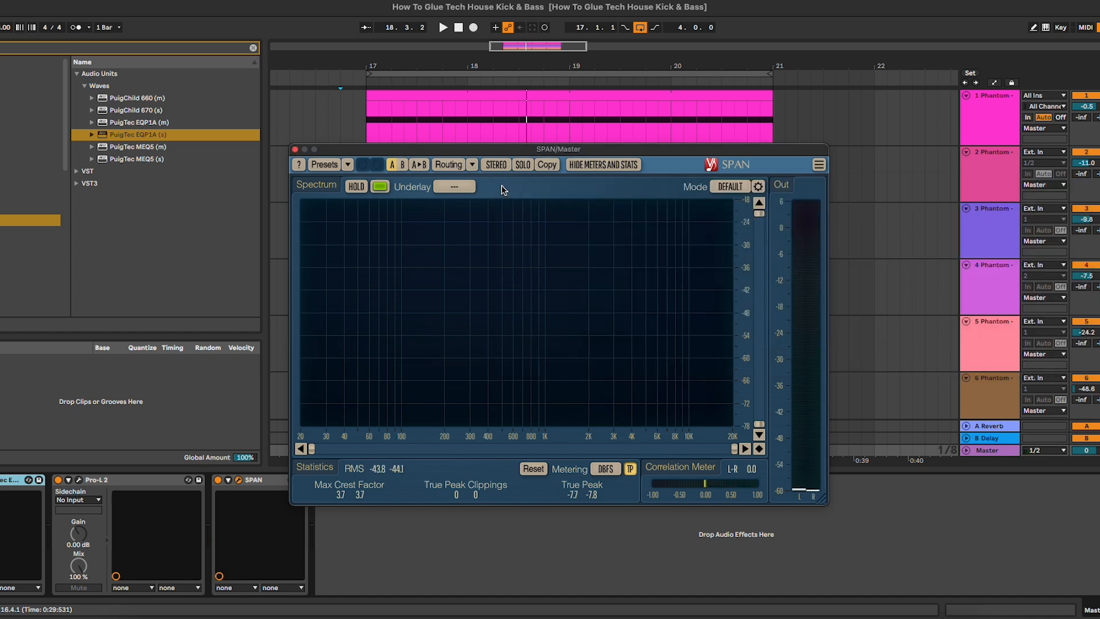
left_click(295, 149)
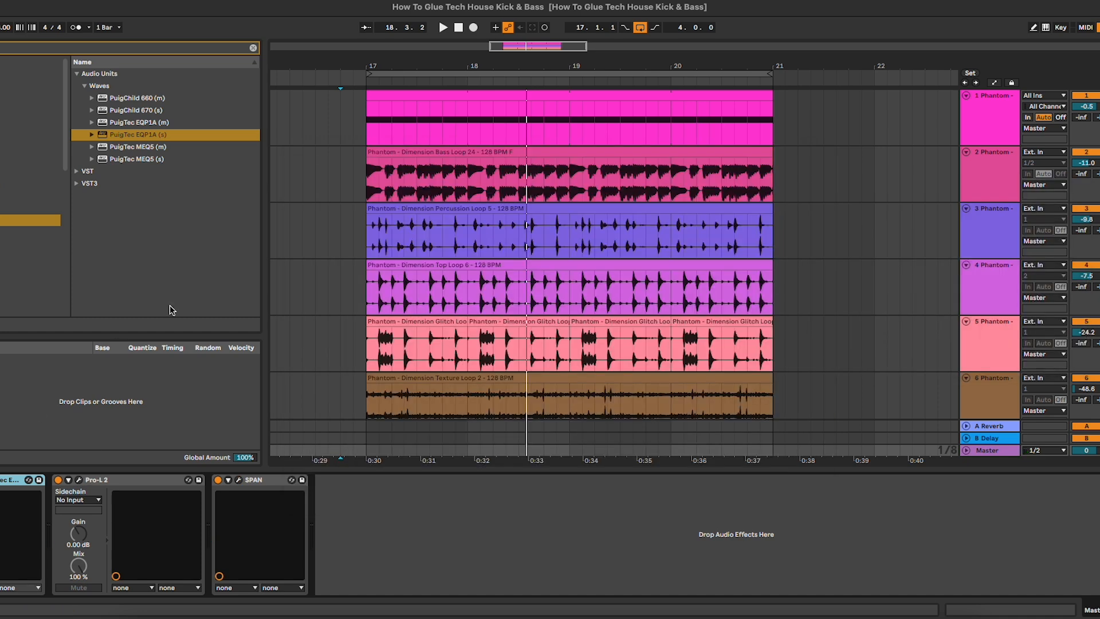
Clear the browser search, insert the Channel EQ audio effect between PuigTec and Pro-L 2 on the Master, and play the loop
left_click(32, 184)
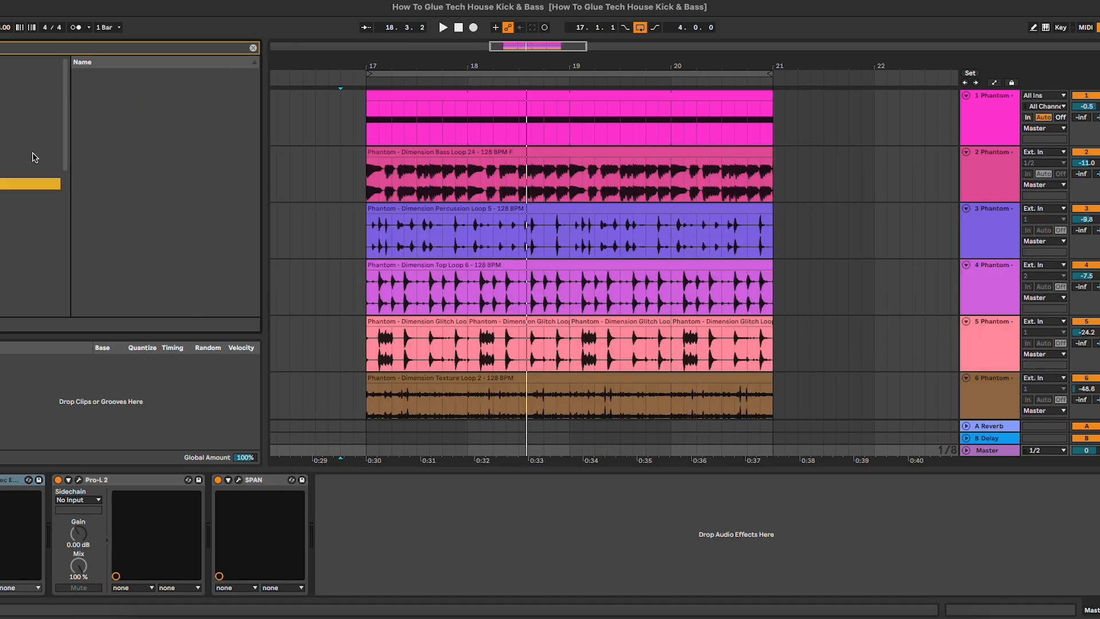
left_click(252, 48)
left_click_drag(106, 135, 69, 484)
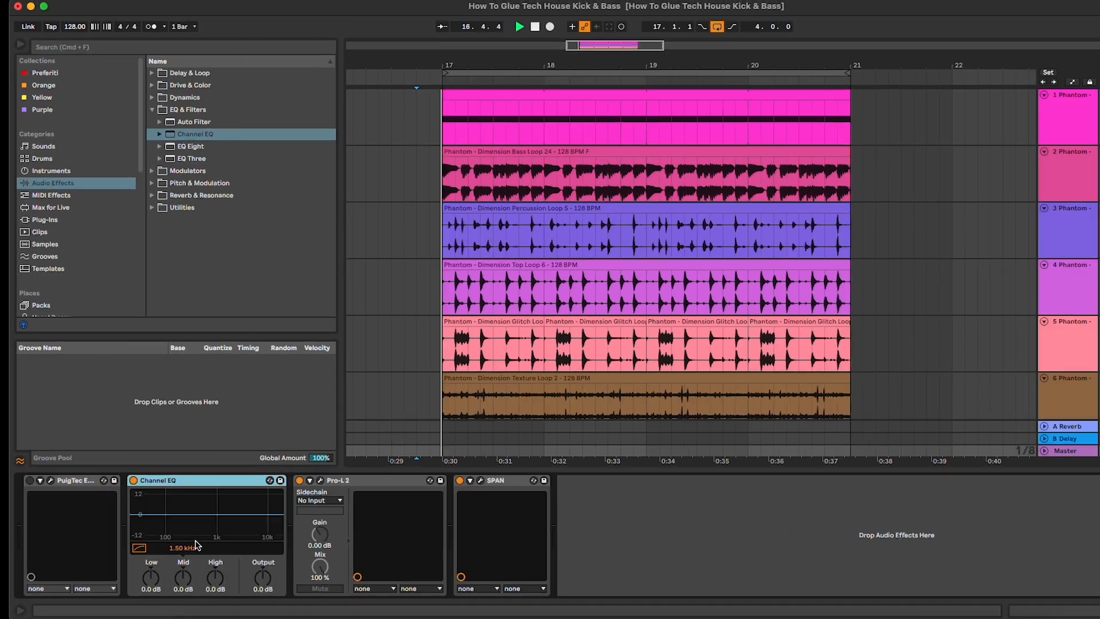
key("space")
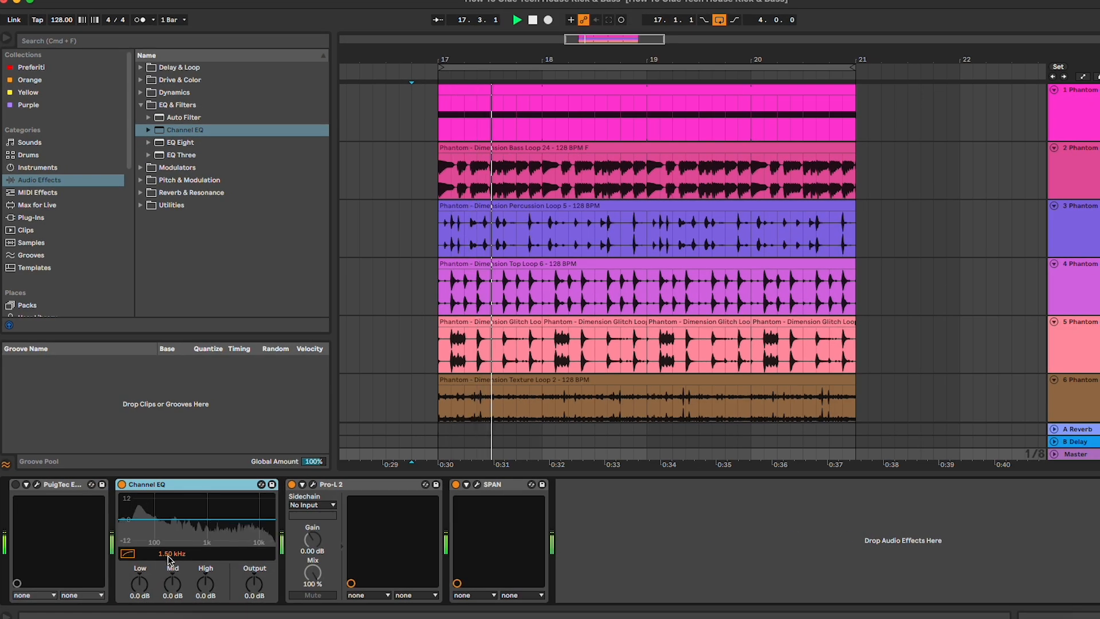
While the loop plays, set the Channel EQ's Low to 1.9 dB and Mid to -2.5 dB at 348 Hz
left_click_drag(140, 584, 140, 572)
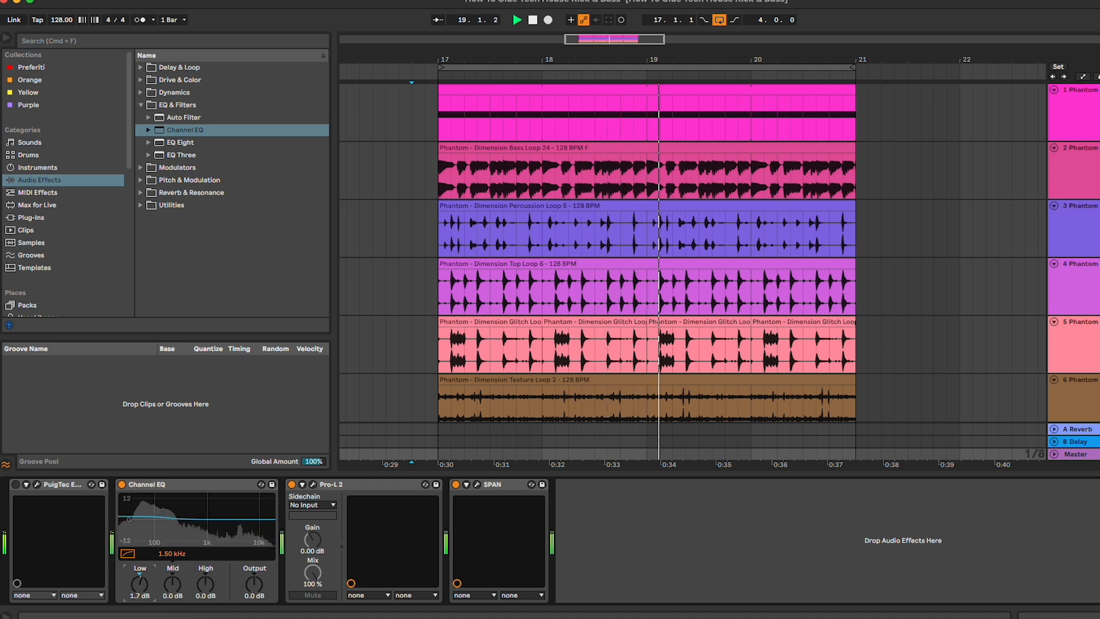
left_click(169, 554)
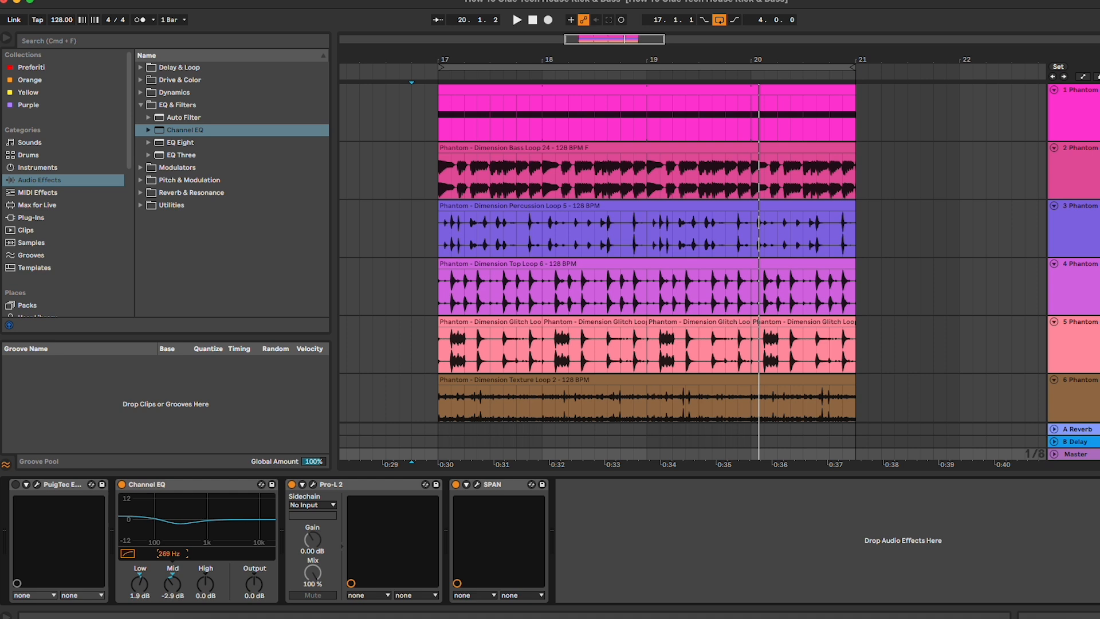
key("space")
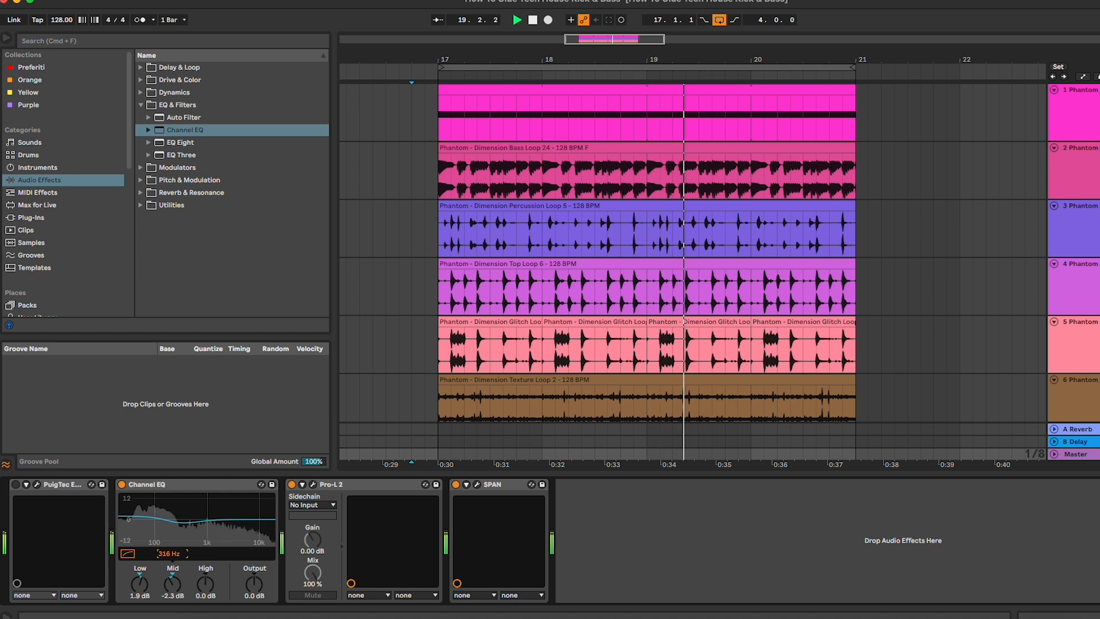
left_click_drag(169, 554, 169, 547)
left_click_drag(139, 584, 164, 553)
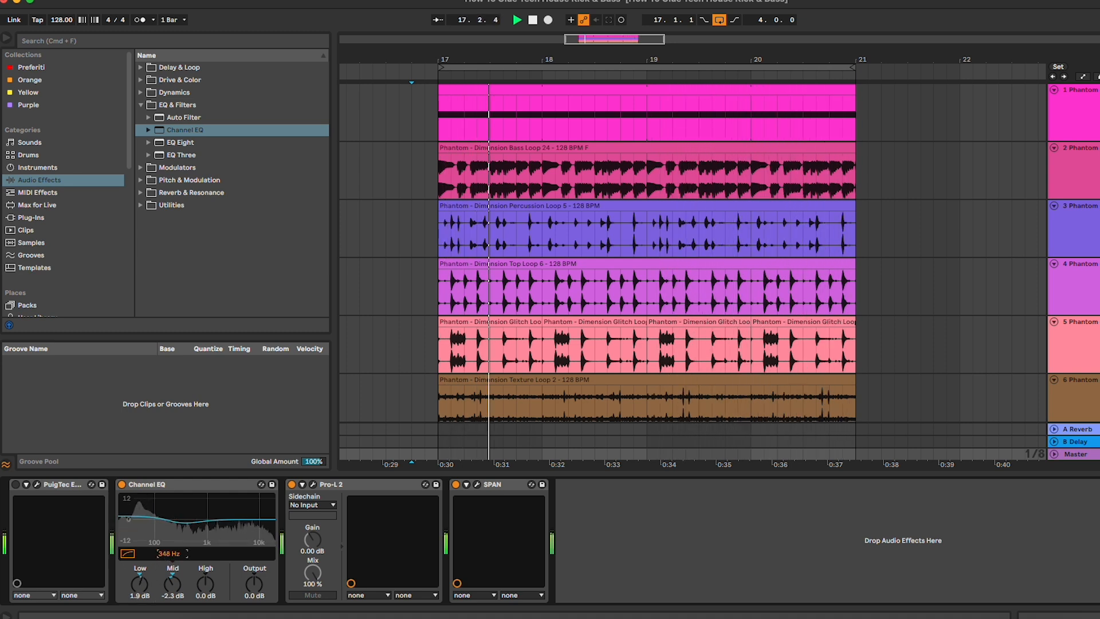
left_click(169, 570)
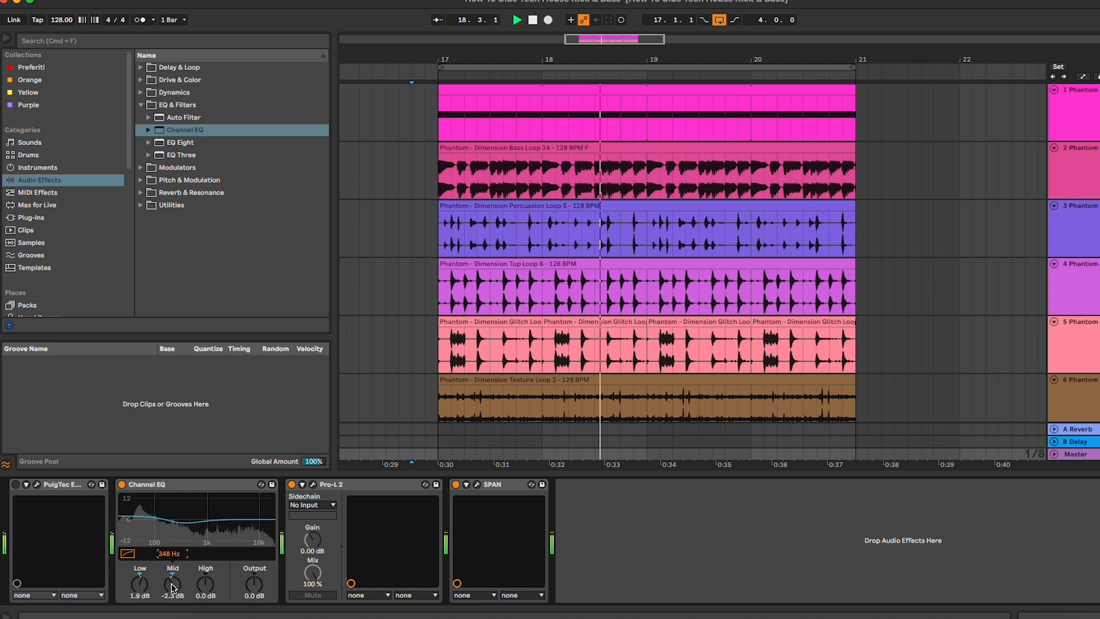
left_click_drag(172, 581, 172, 583)
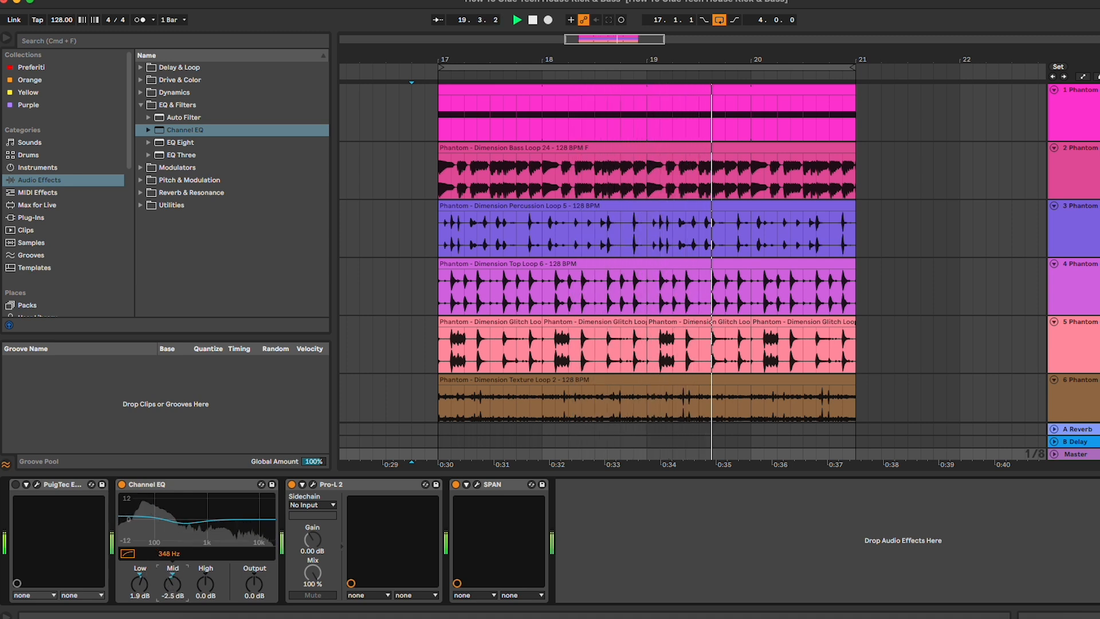
Compare the loop with the Channel EQ off and on, and delete the Channel EQ from the Master
left_click(122, 485)
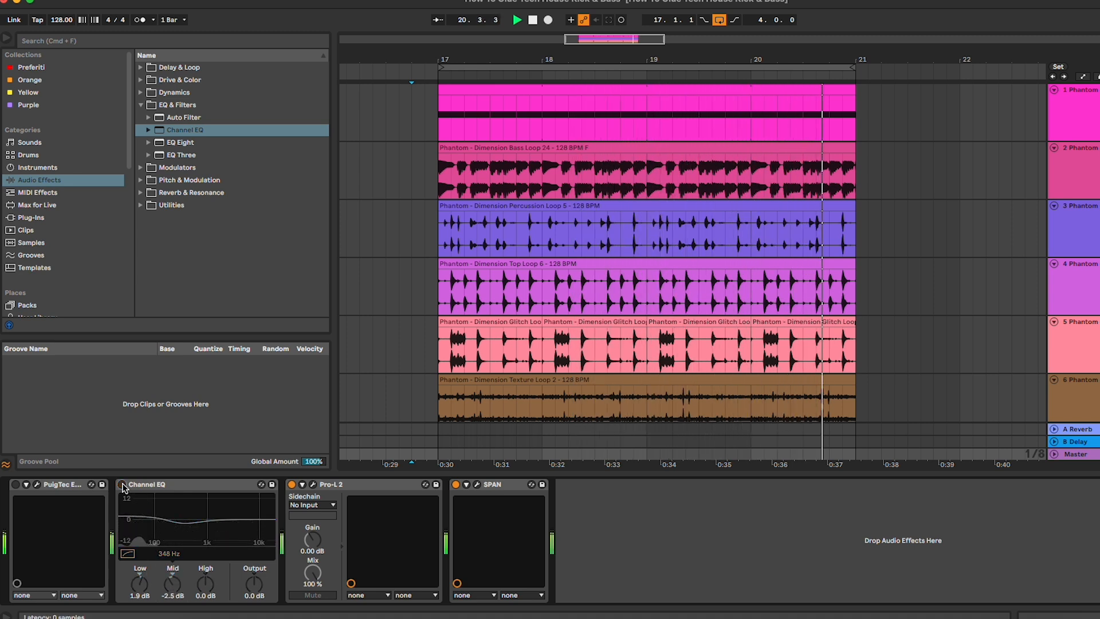
left_click(123, 485)
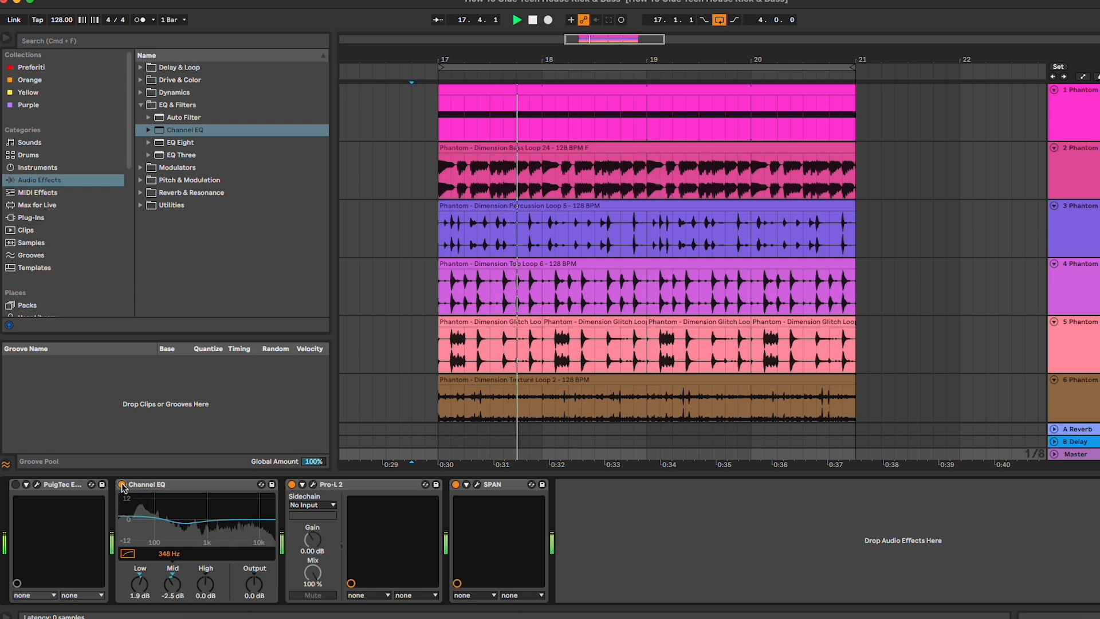
left_click(165, 491)
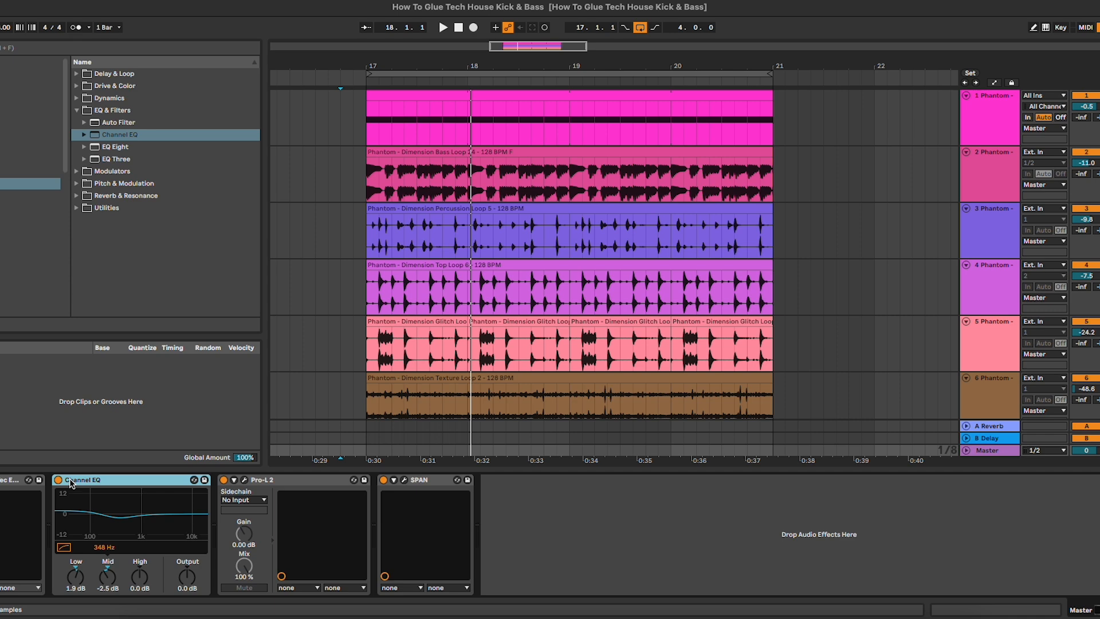
key("Delete")
Open the PuigTec EQP1A to review its settings, move its window over the arrangement and close it
left_click(9, 480)
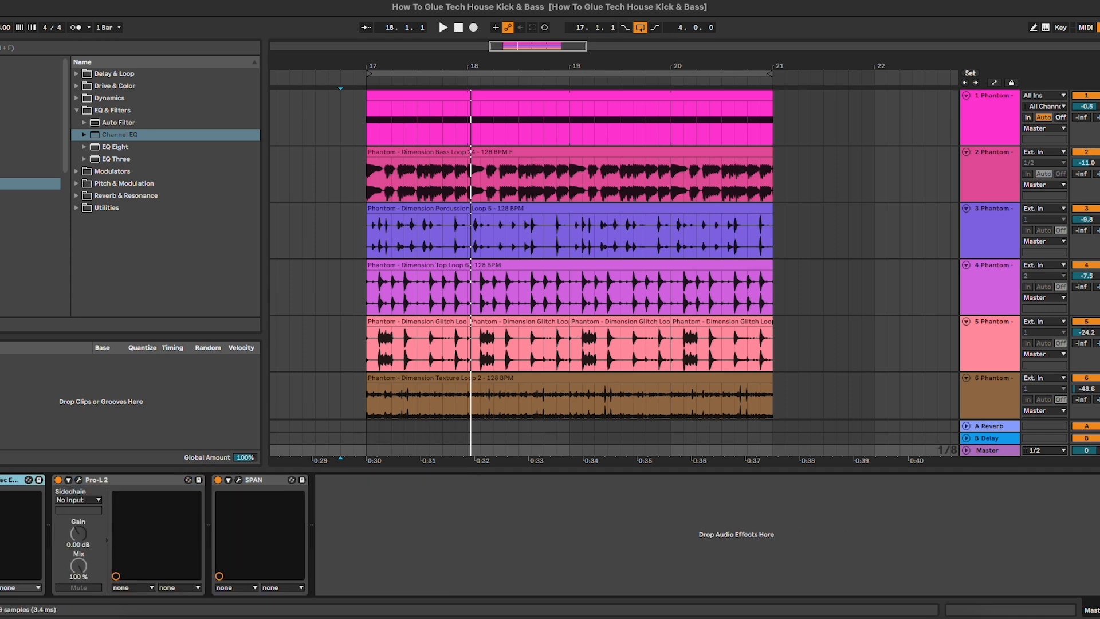
left_click_drag(839, 186, 692, 194)
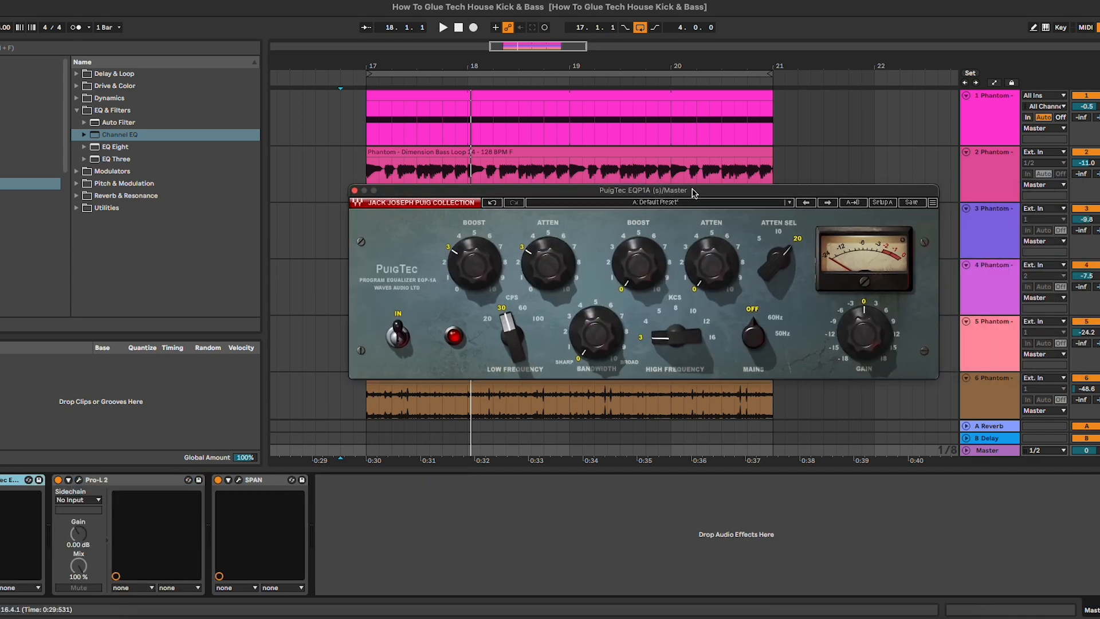
left_click(351, 190)
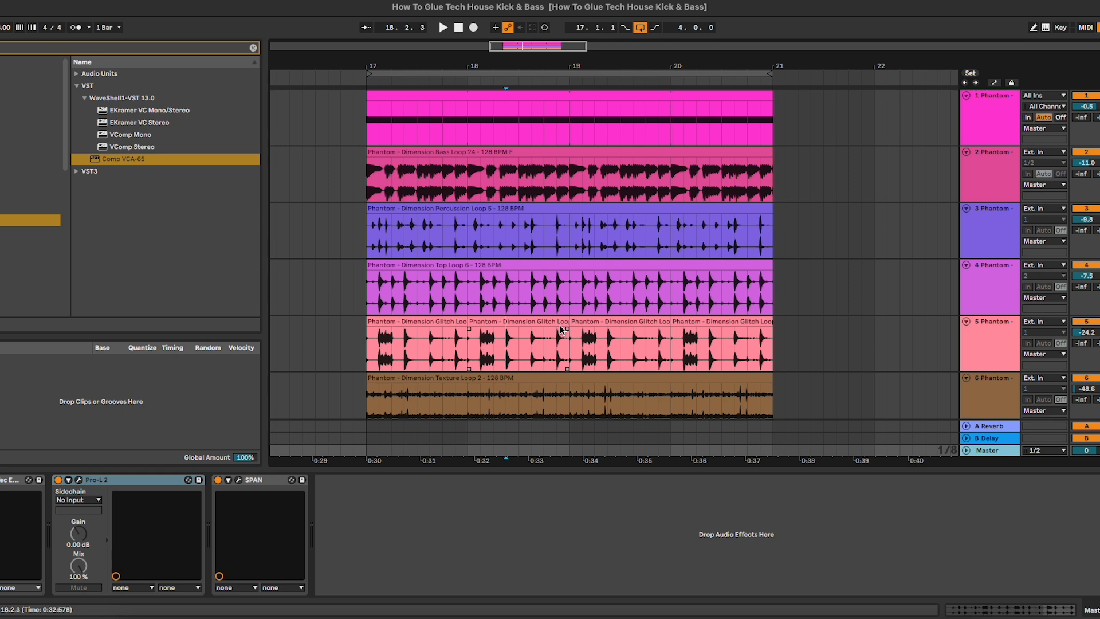
Insert the Comp VCA-65 plug-in between PuigTec and Pro-L 2 on the Master and reposition its window
left_click_drag(139, 166, 94, 534)
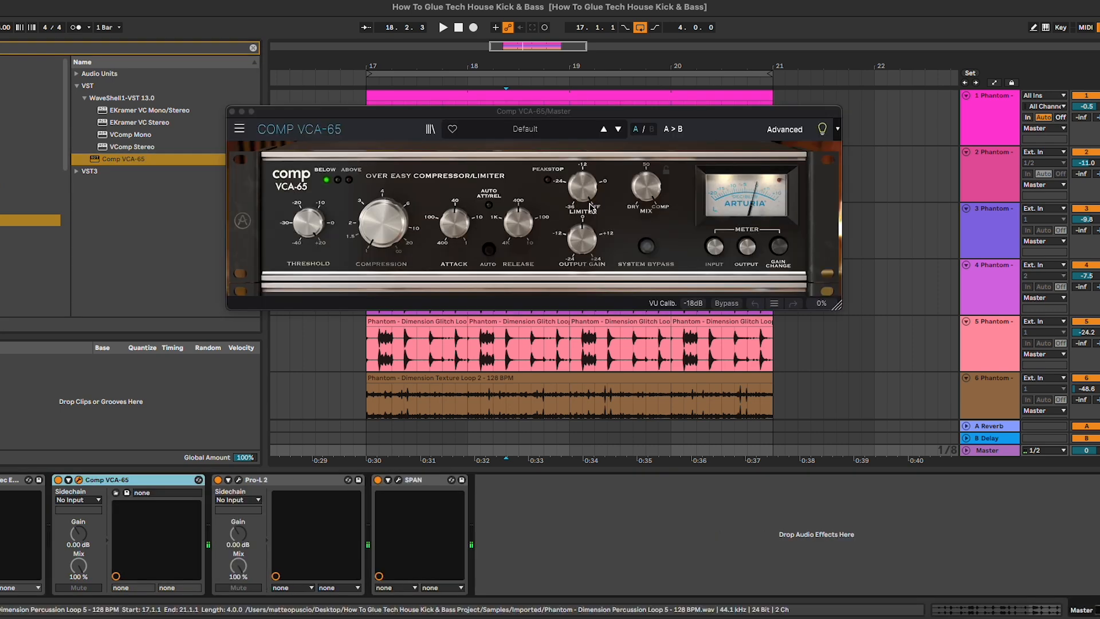
left_click_drag(563, 111, 604, 127)
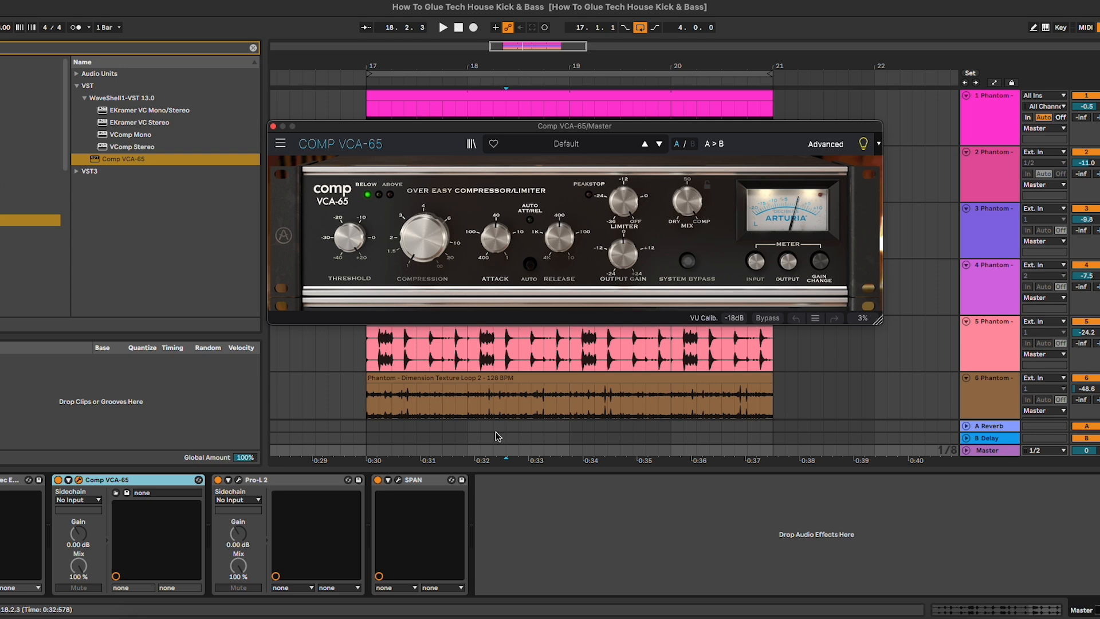
Open Pro-L 2, arrange its window beside Comp VCA-65 so its meters are readable, and play the loop
left_click(239, 481)
left_click_drag(851, 125, 924, 130)
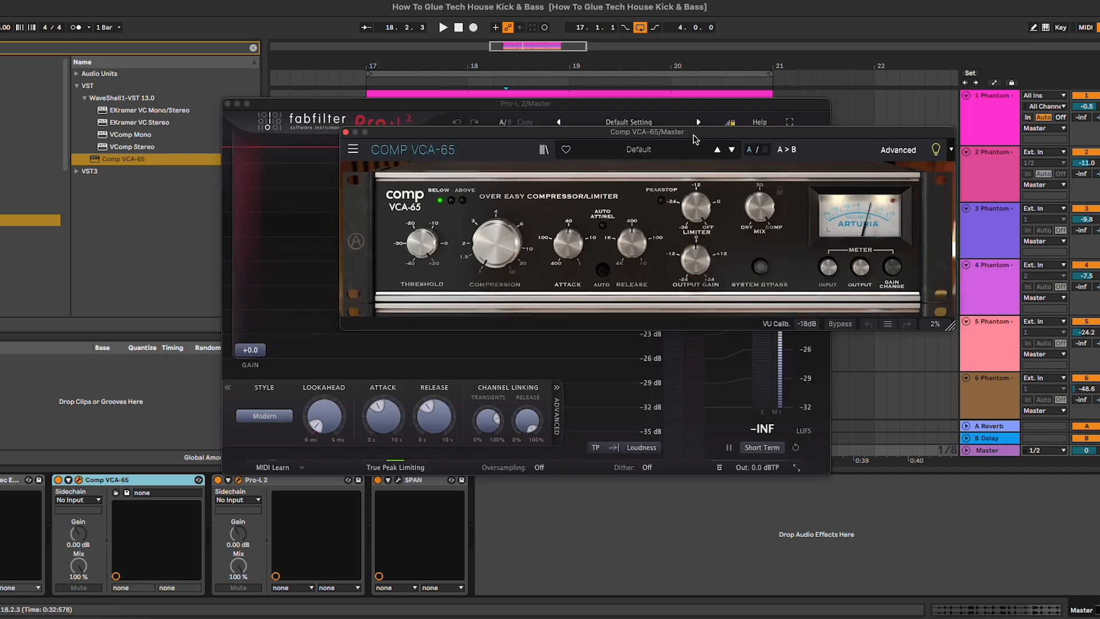
left_click_drag(669, 134, 812, 172)
left_click_drag(531, 106, 506, 100)
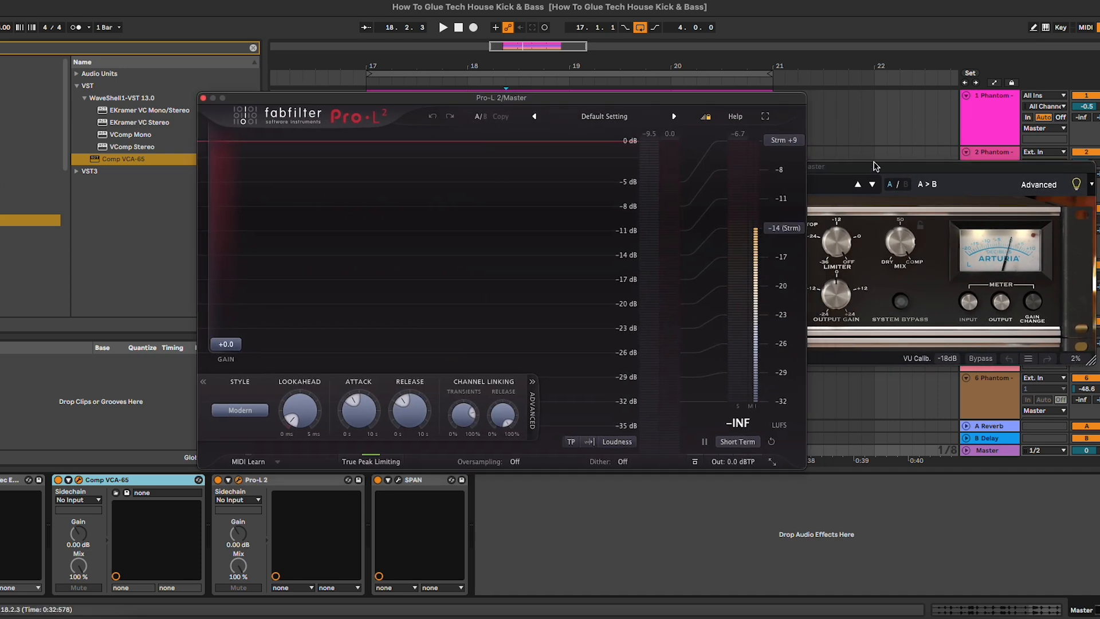
left_click_drag(837, 166, 907, 175)
left_click(656, 104)
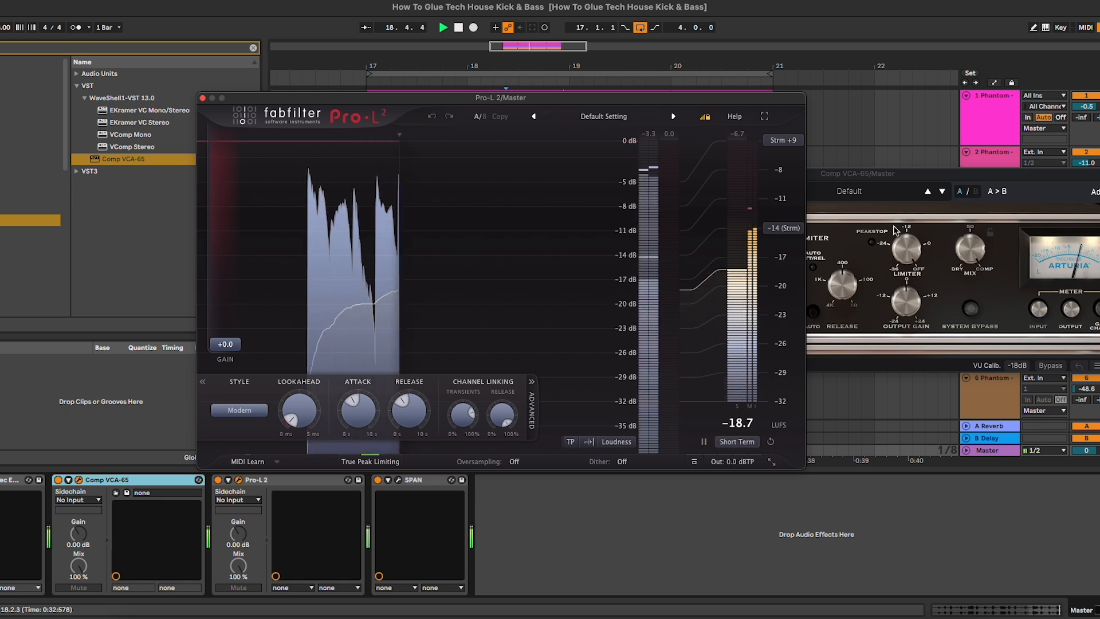
Set Comp VCA-65's Compression between 2 and 3, pull its Threshold down to about -27.5 dB during playback, and stop
left_click(860, 174)
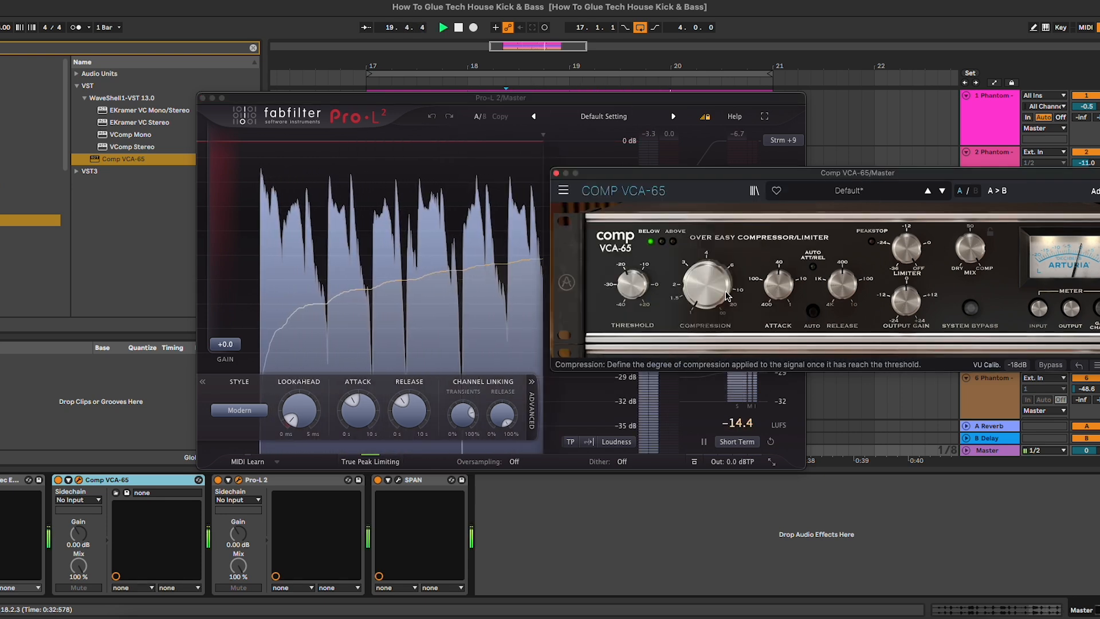
left_click_drag(706, 285, 707, 258)
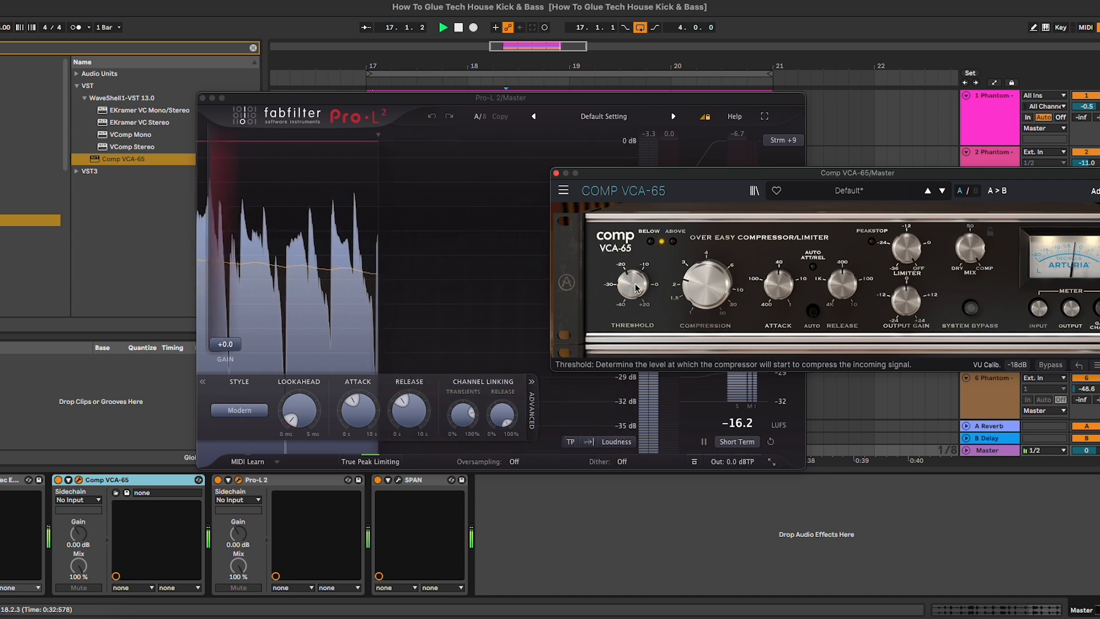
mouse_move(632, 286)
left_mouse_down()
mouse_move(633, 321)
mouse_move(633, 300)
left_mouse_up()
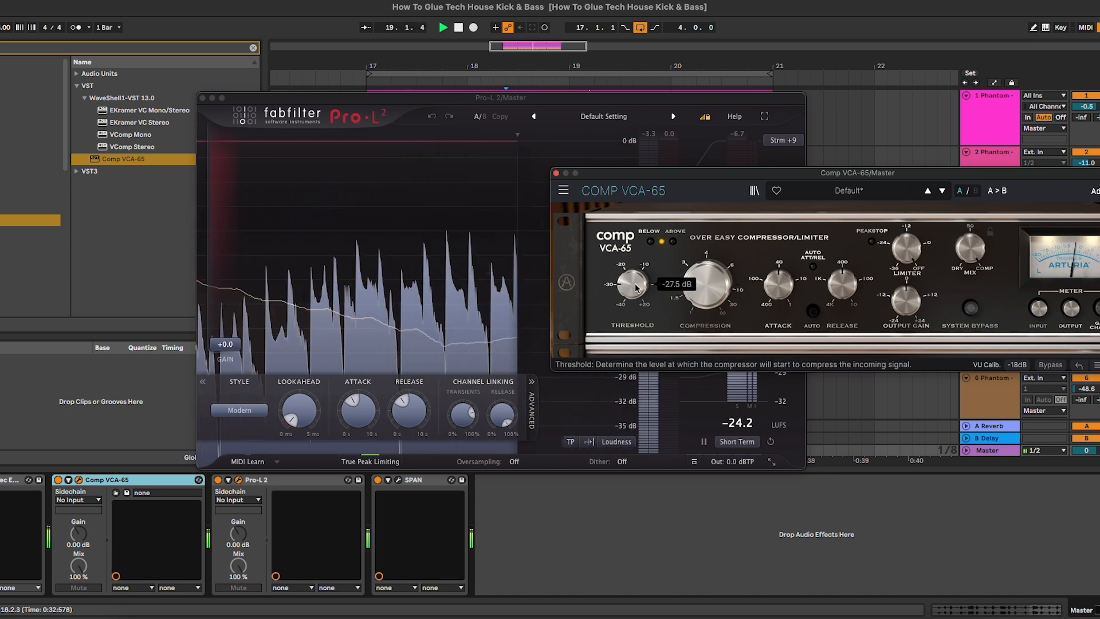
key("space")
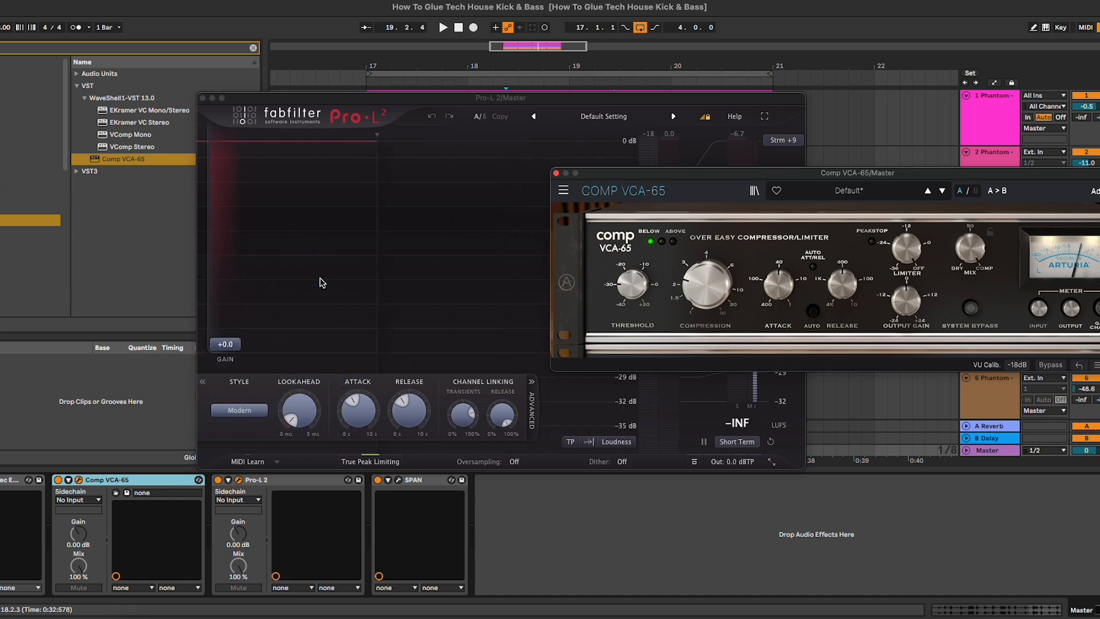
Set Comp VCA-65's Threshold to about -10 dB while the loop plays, checking its Attack and Release times
mouse_move(632, 284)
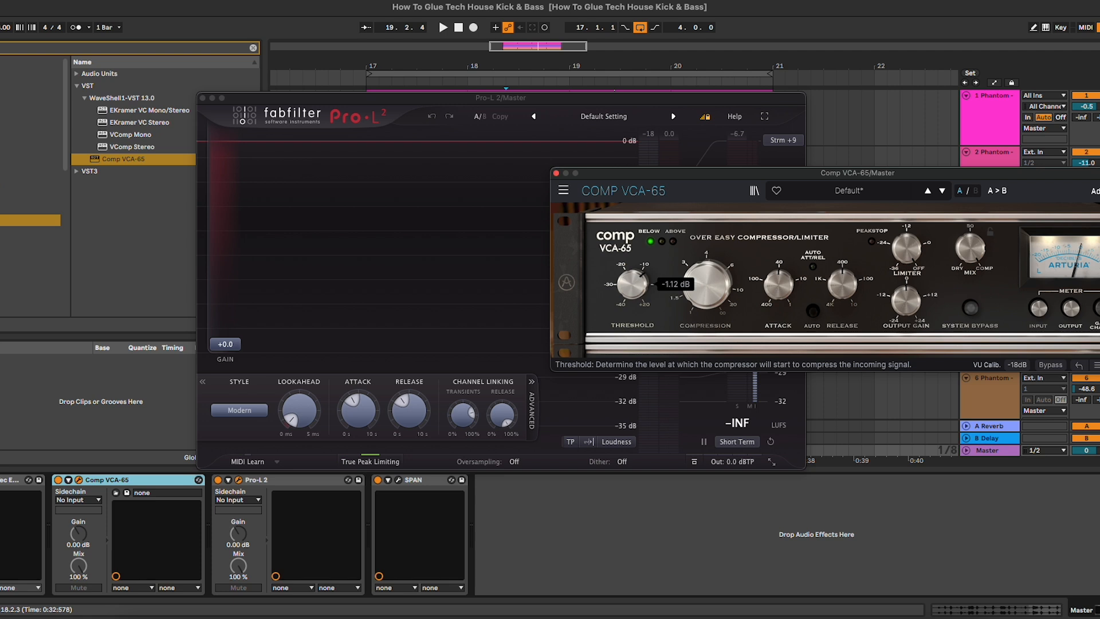
key("space")
left_click_drag(632, 283, 632, 303)
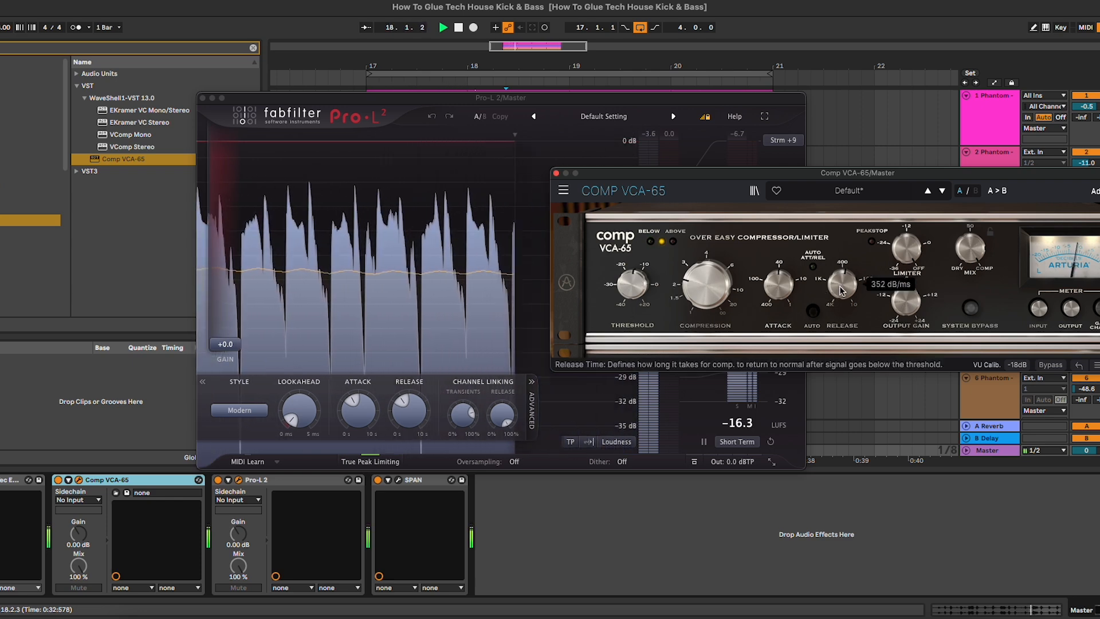
left_click_drag(841, 287, 764, 299)
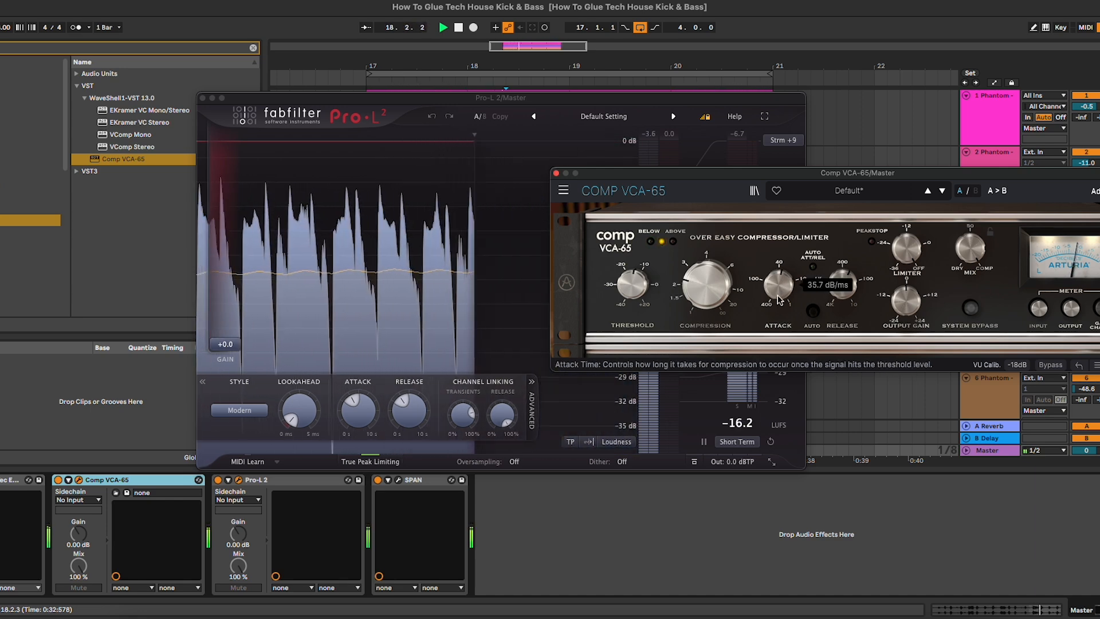
mouse_move(630, 295)
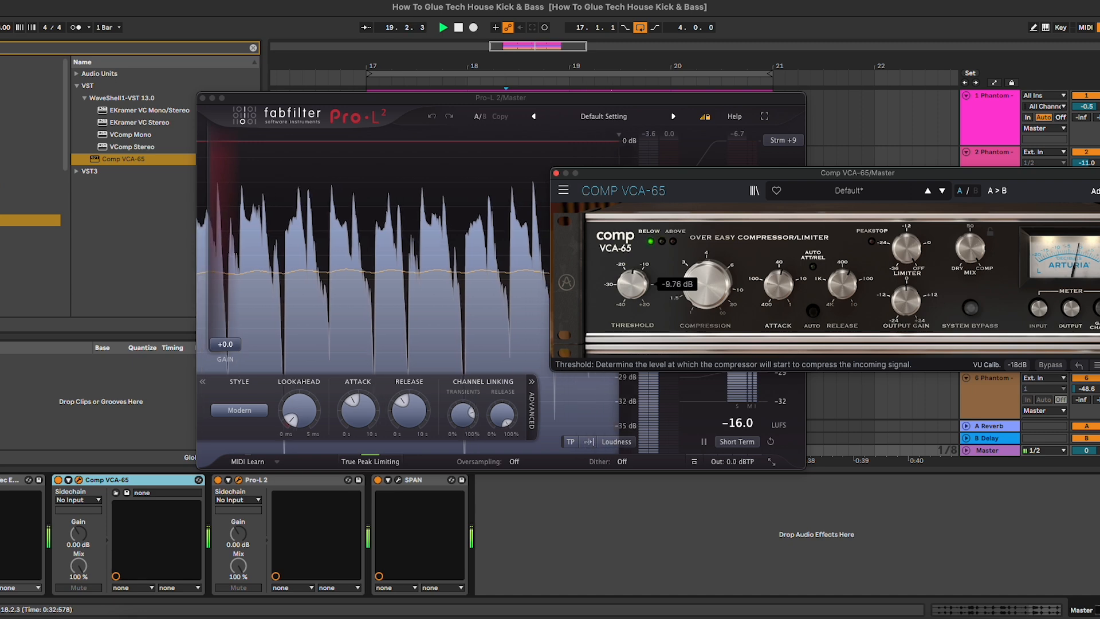
left_click_drag(629, 291, 628, 293)
key("space")
Close the Comp VCA-65 and Pro-L 2 windows and deactivate Comp VCA-65 on the Master
left_click_drag(659, 173, 505, 168)
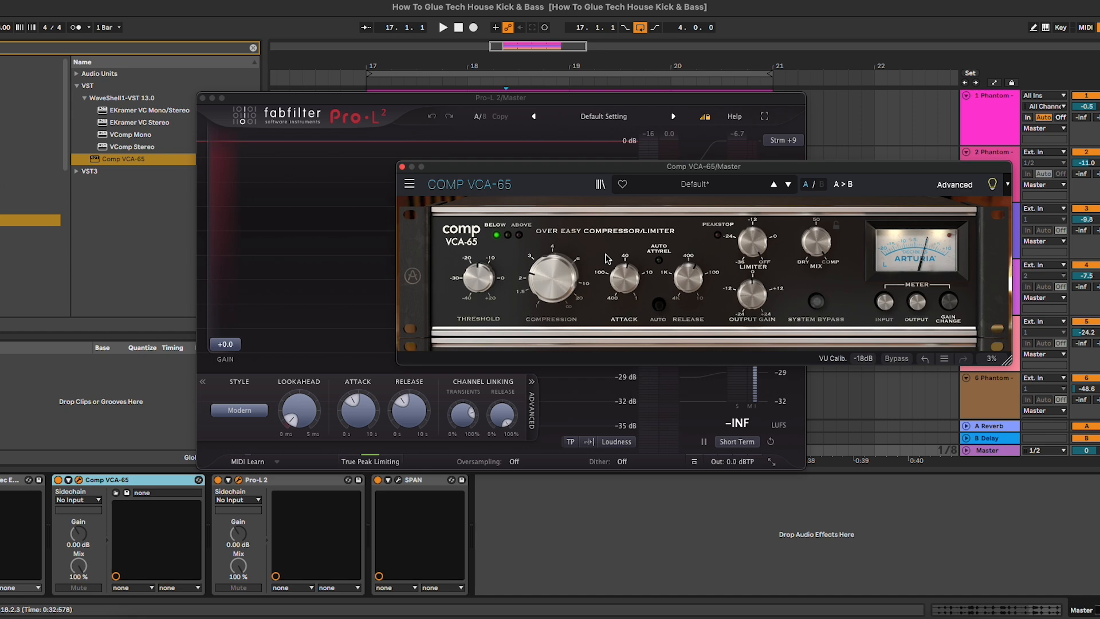
left_click(402, 166)
left_click(202, 98)
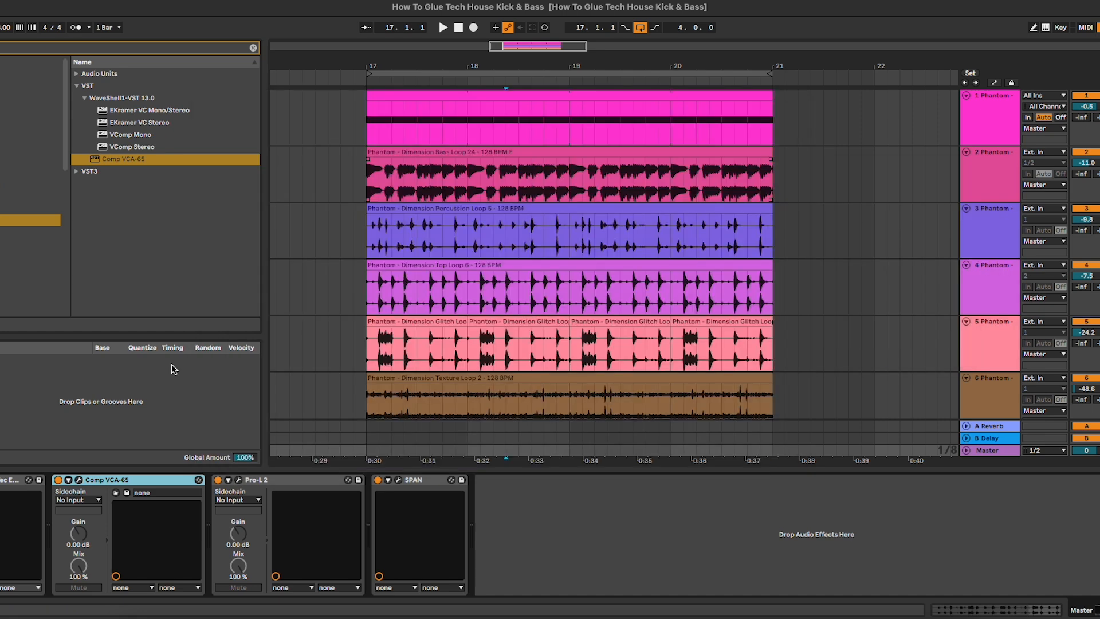
key("0")
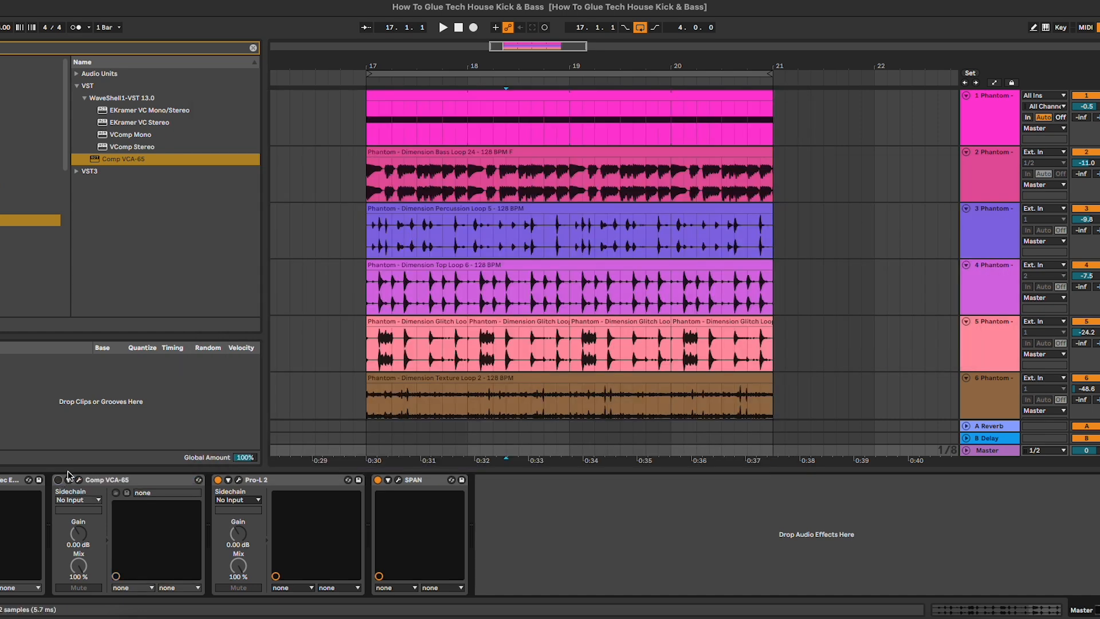
Clear the browser search and insert the Glue Compressor from Dynamics between Comp VCA-65 and Pro-L 2
left_click(253, 48)
left_click(121, 98)
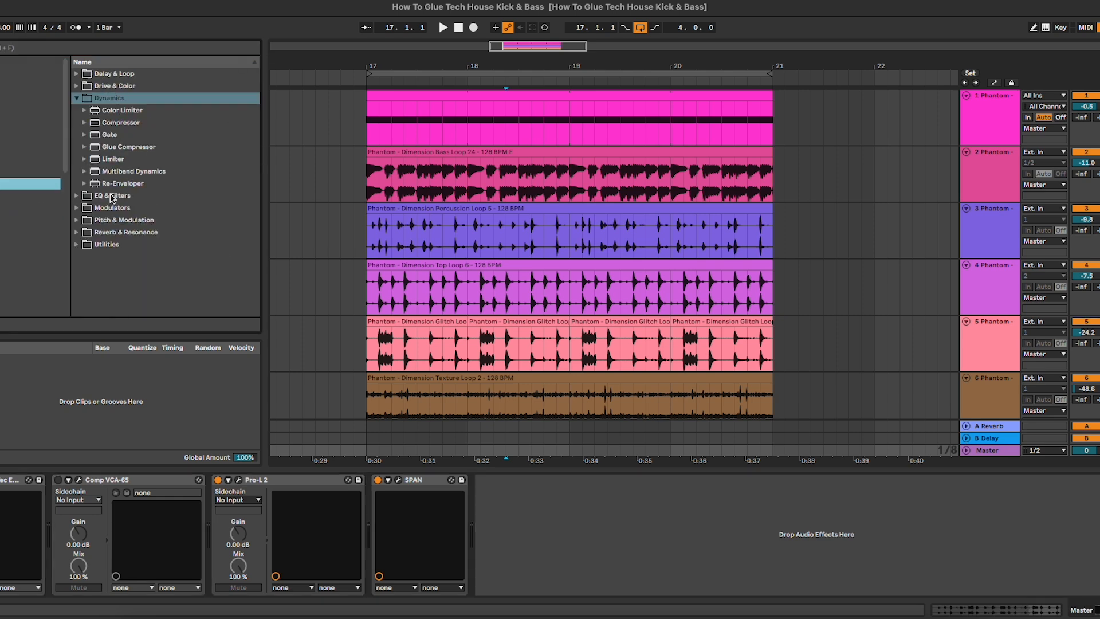
left_click_drag(107, 147, 207, 498)
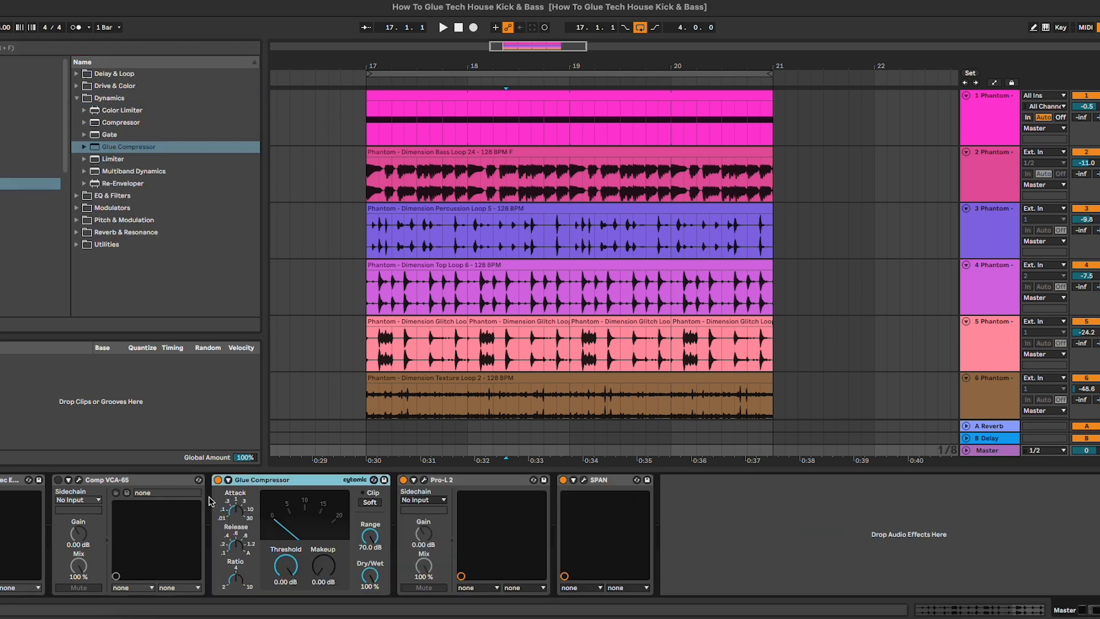
Play the loop and set the Glue Compressor's Threshold to about -11.4 dB and Makeup to 2.06 dB
key("space")
left_click_drag(285, 565, 324, 554)
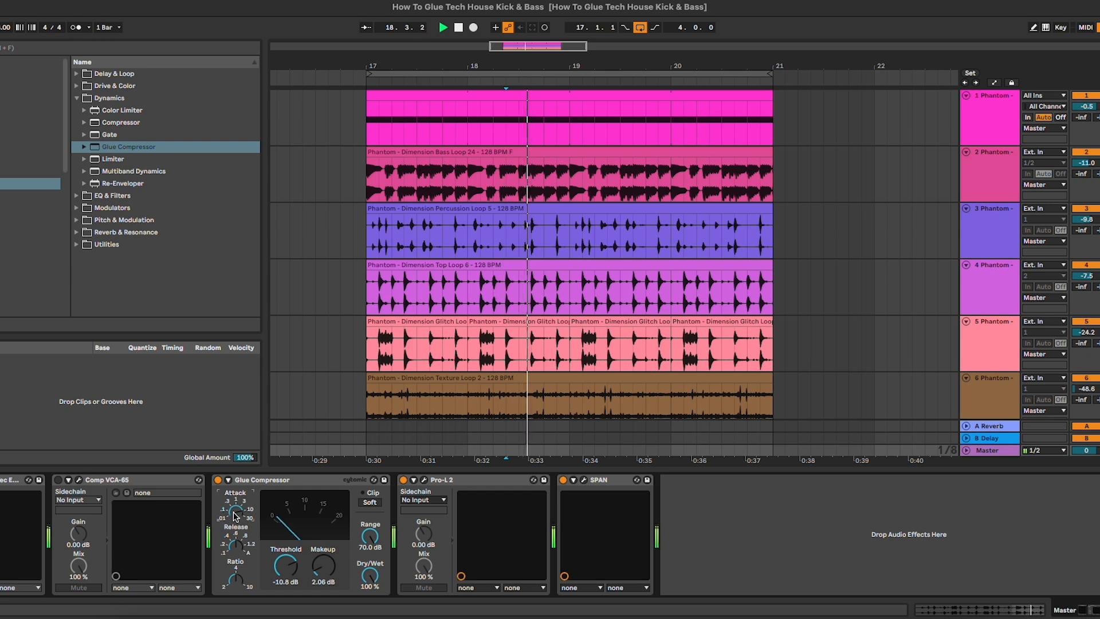
left_click_drag(290, 573, 290, 576)
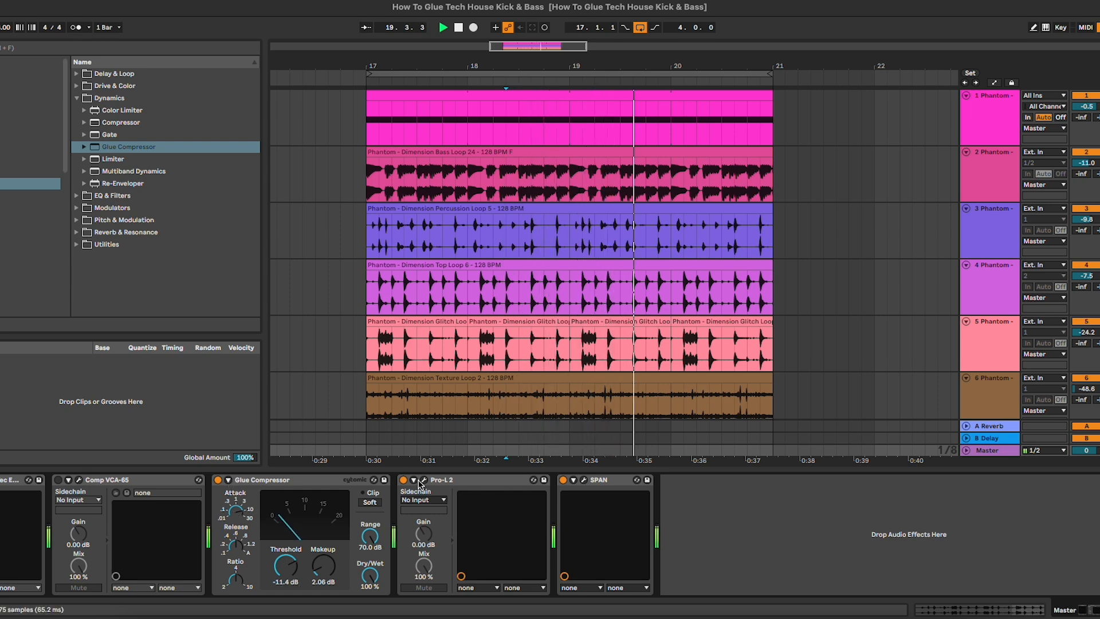
Open Pro-L 2, compare its loudness meter with the Glue Compressor off and on, and stop playback
left_click(424, 480)
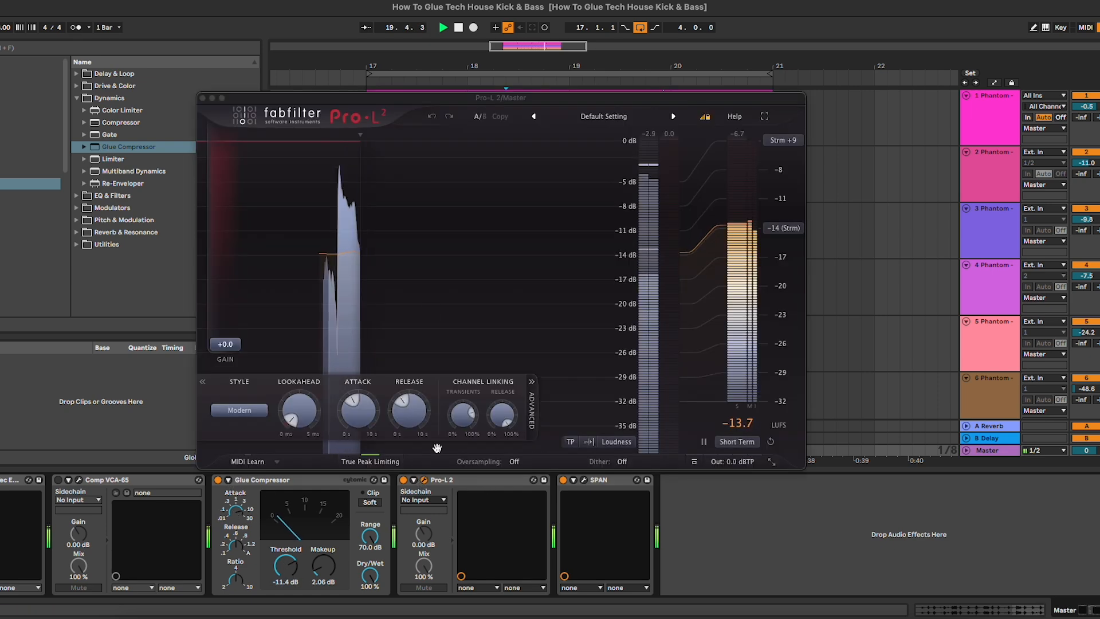
left_click(218, 480)
left_click(218, 480)
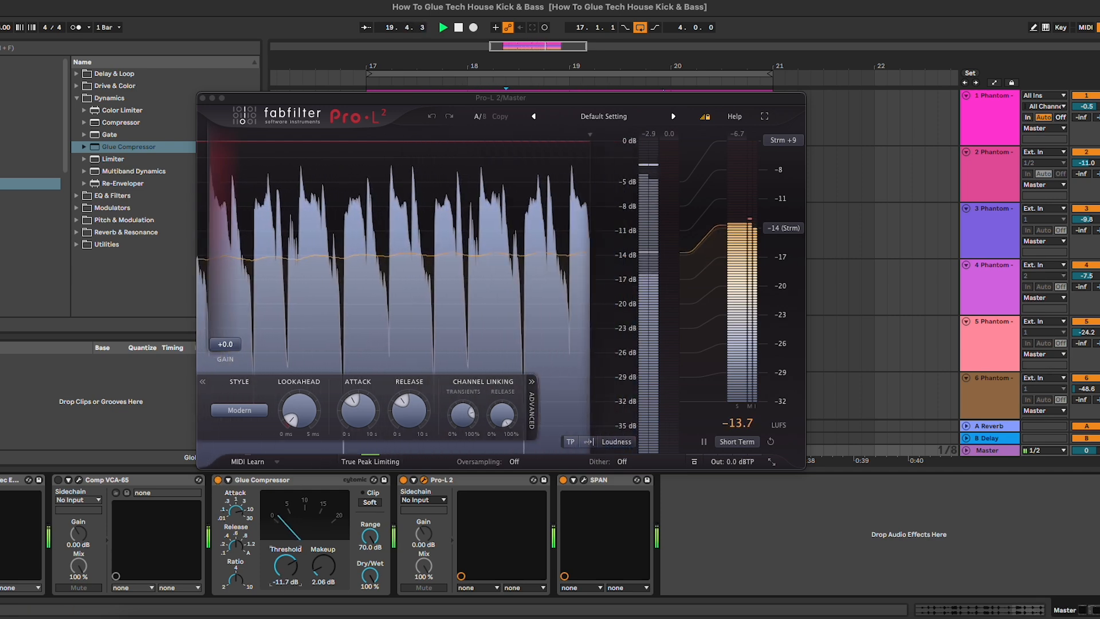
key("space")
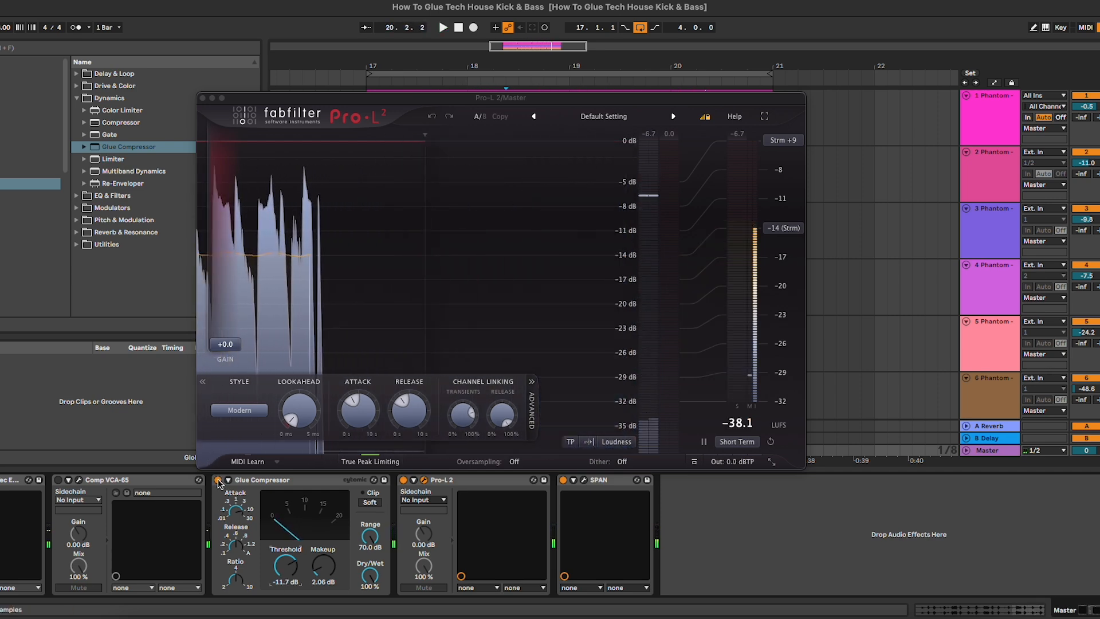
Delete the Glue Compressor from the Master chain and close the Pro-L 2 window
left_click(218, 480)
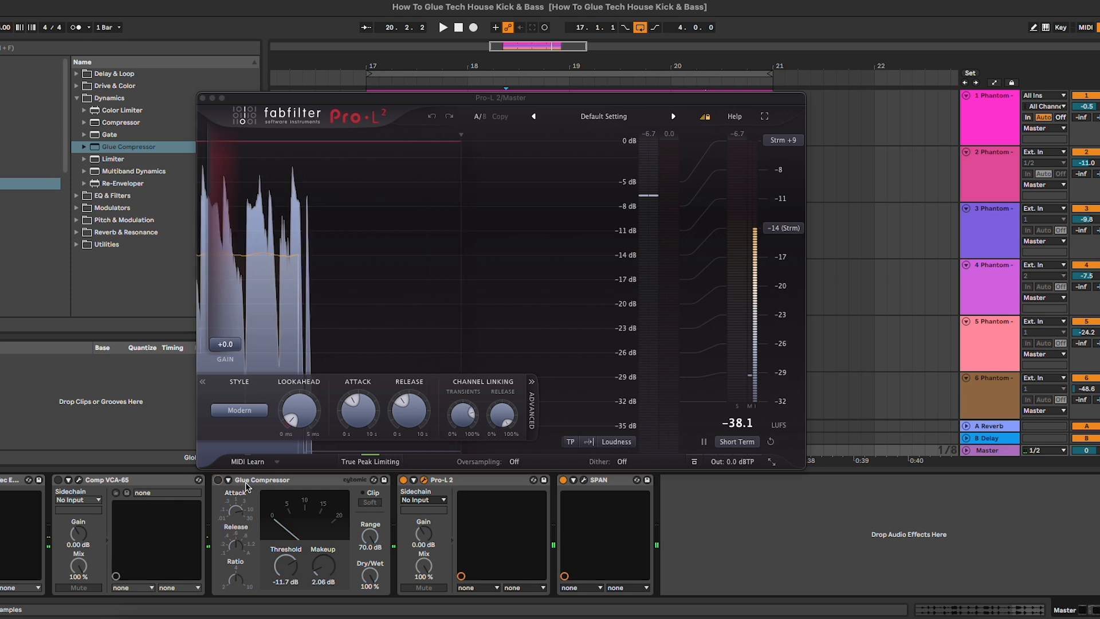
left_click(245, 482)
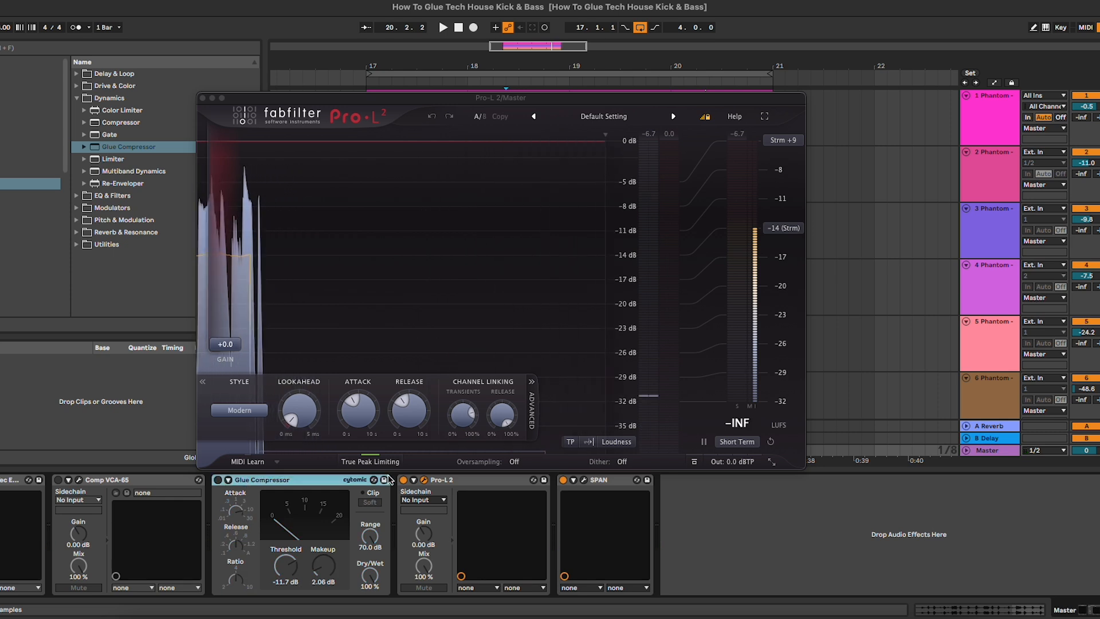
key("Delete")
left_click(238, 480)
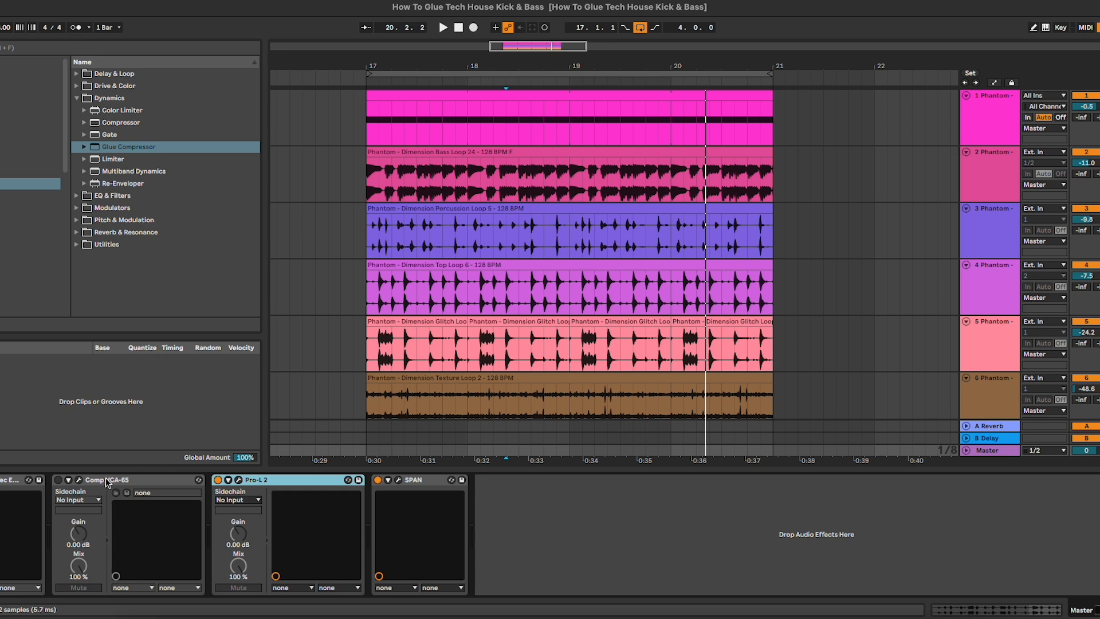
Move Comp VCA-65 ahead of the PuigTec EQ on the Master and activate both devices
left_click_drag(105, 478, 0, 494)
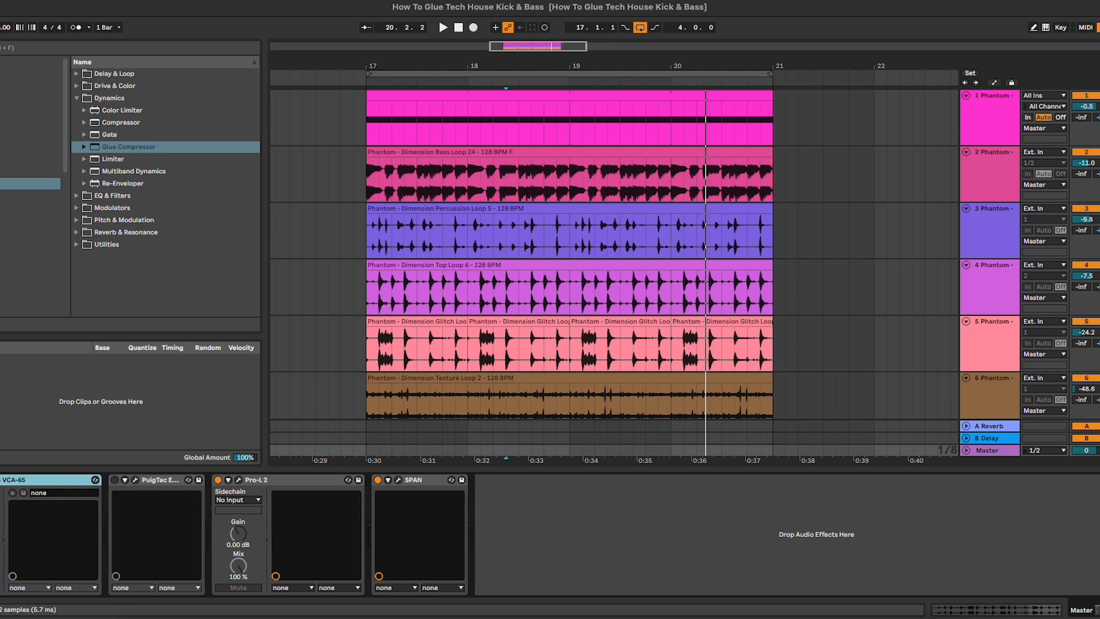
left_click(0, 481)
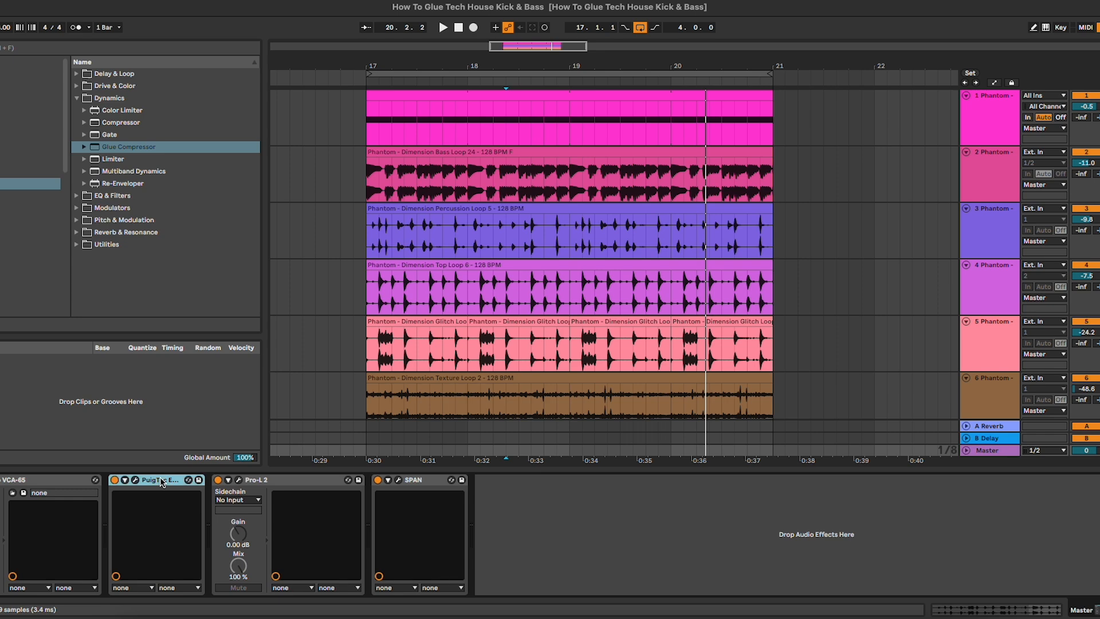
Open the Comp VCA-65 and PuigTec EQP1A windows to review their settings, and close both
left_click(0, 480)
left_click_drag(676, 166, 630, 167)
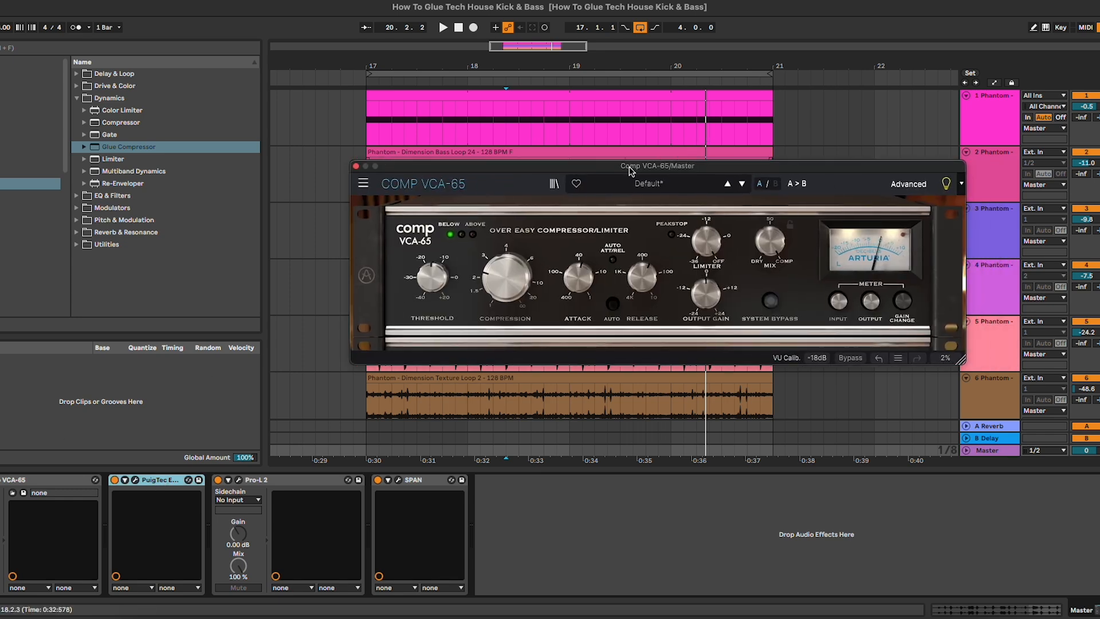
left_click(136, 480)
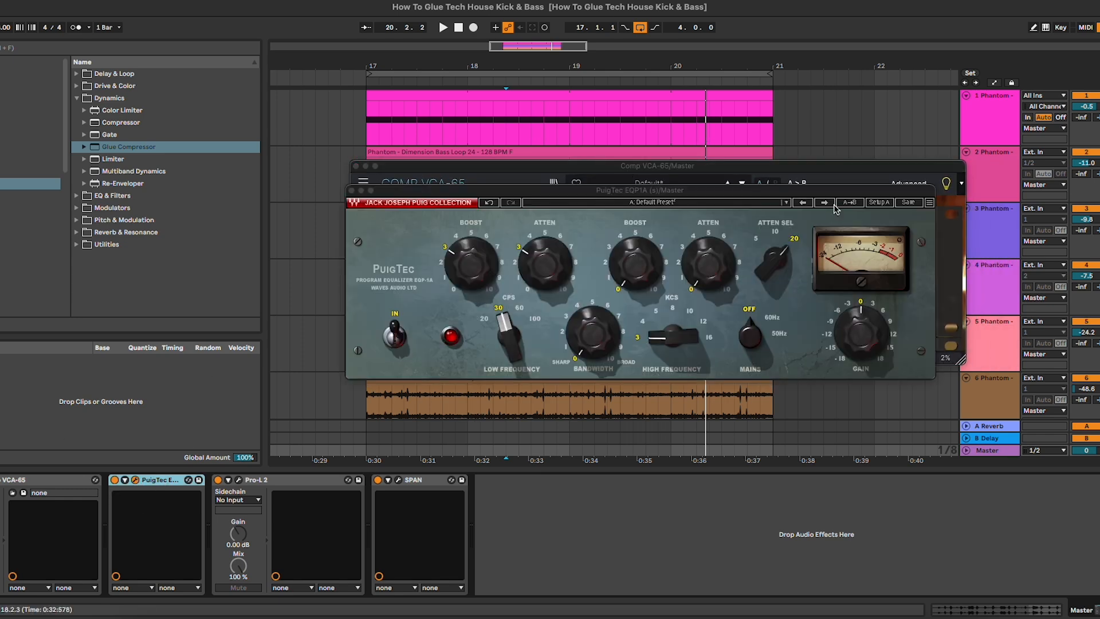
left_click_drag(706, 194, 712, 219)
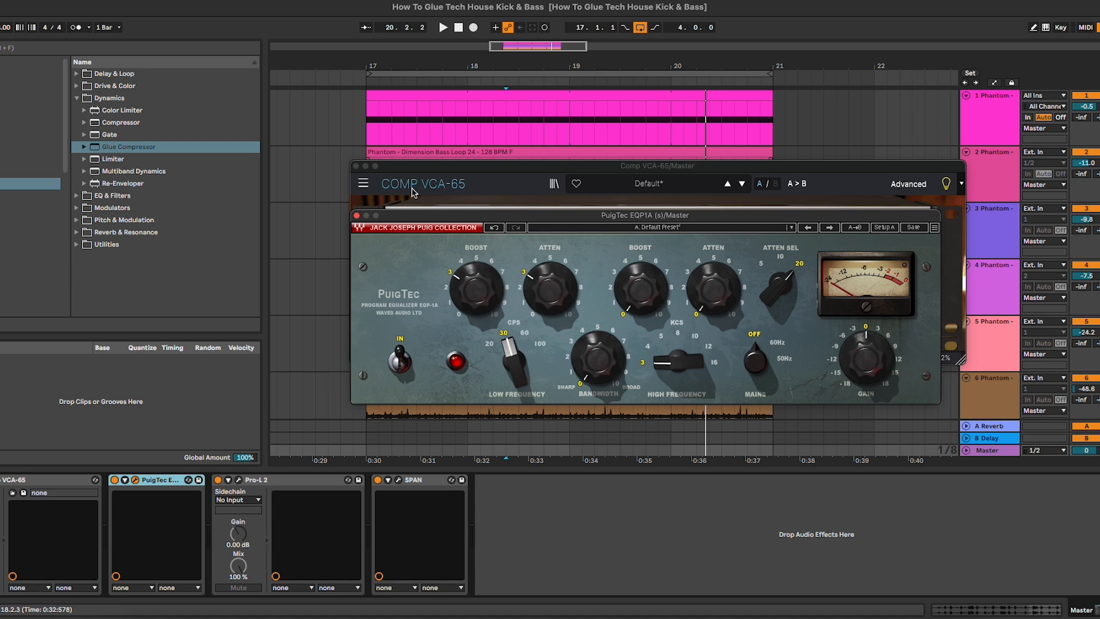
left_click(357, 216)
left_click(354, 167)
Play the loop and check the sound of Comp VCA-65 and PuigTec in their new order on the Master
key("space")
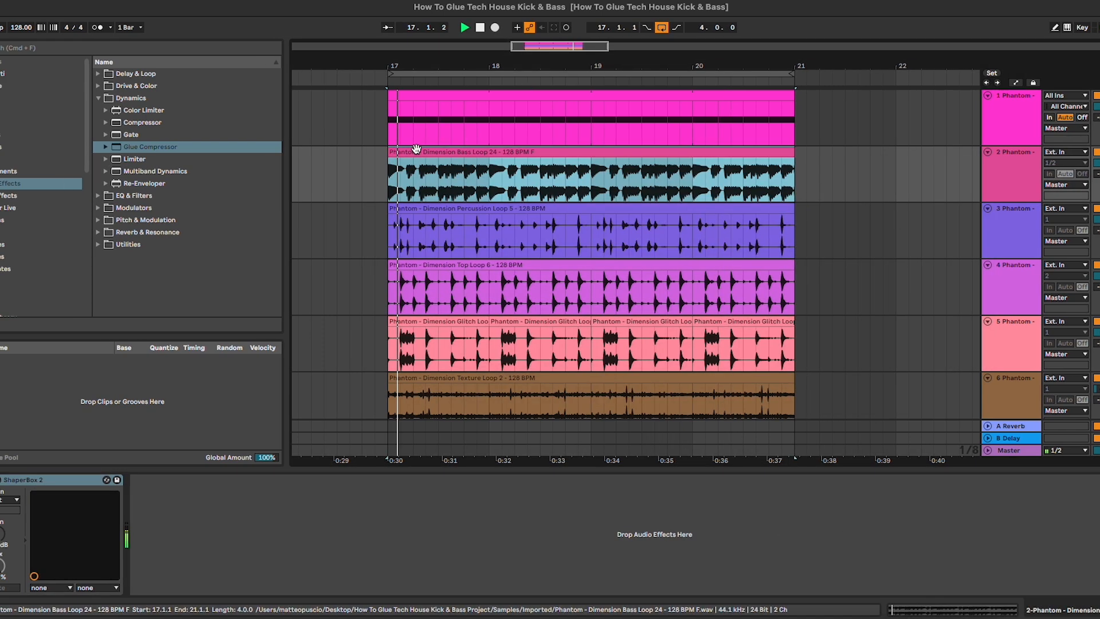
left_click(180, 480)
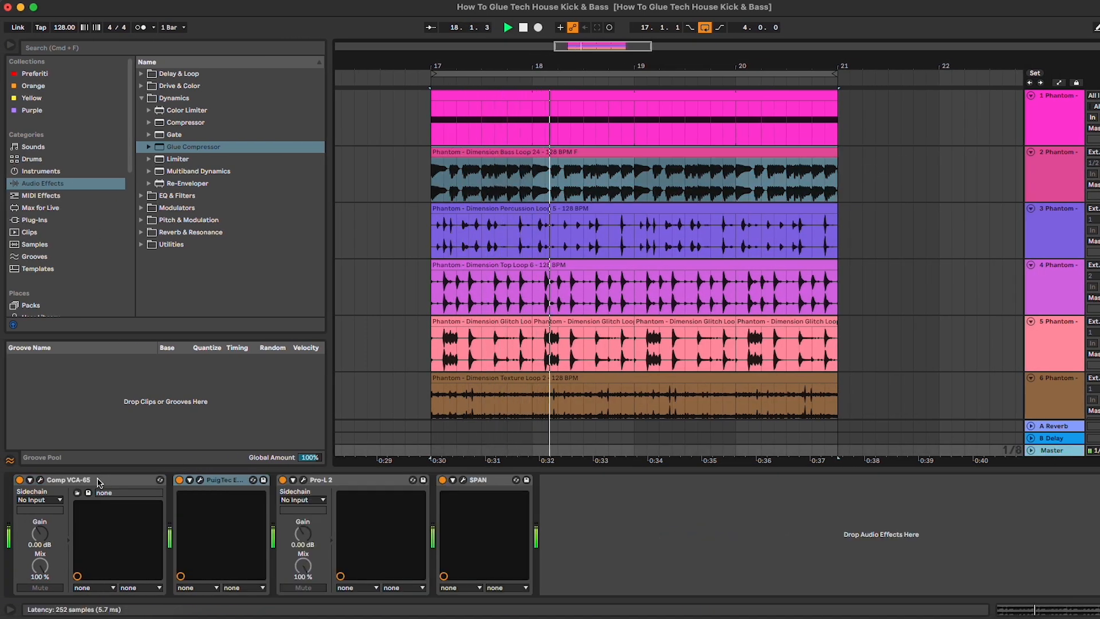
left_click(19, 479)
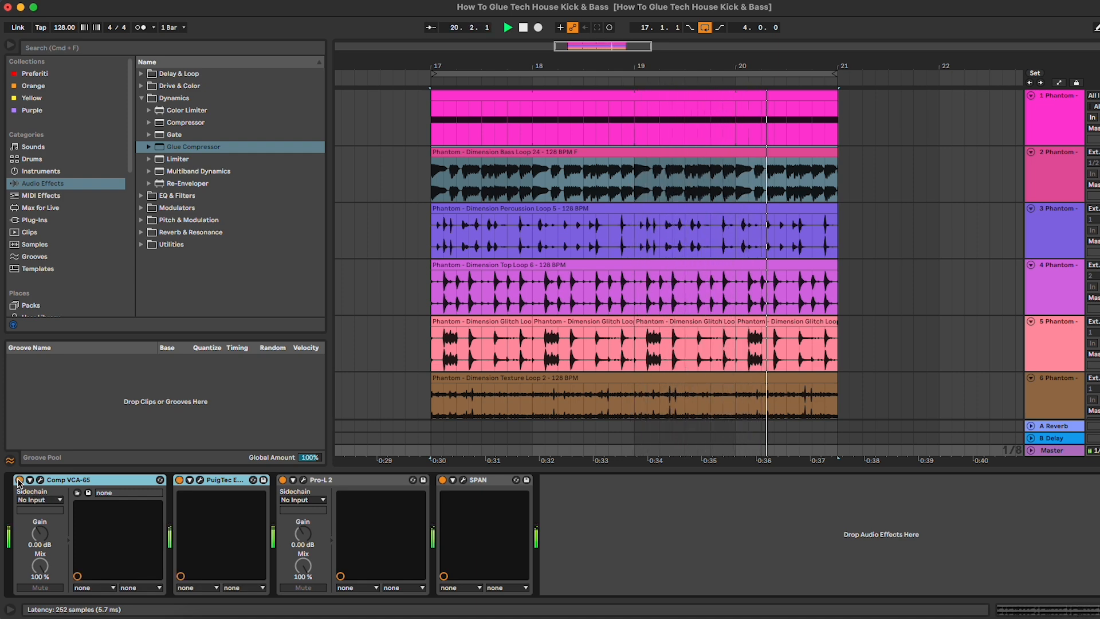
Open PuigTec EQP1A and set its low-frequency Boost and Atten to about 4.0 while listening to the loop
left_click(200, 481)
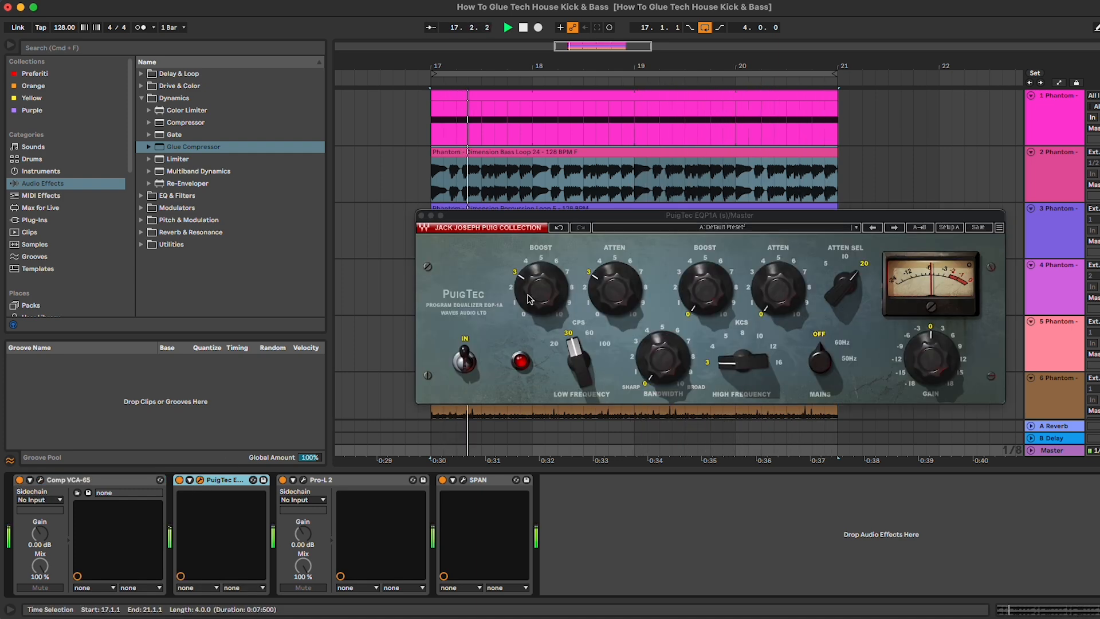
mouse_move(615, 297)
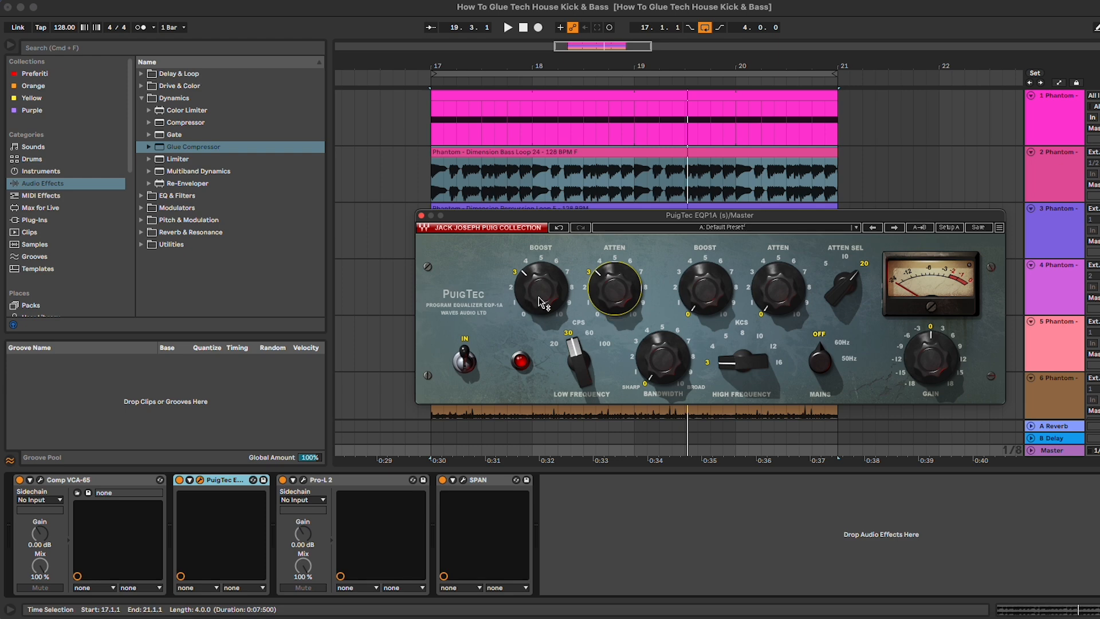
key("space")
left_click_drag(539, 298, 538, 284)
left_click_drag(611, 305, 607, 295)
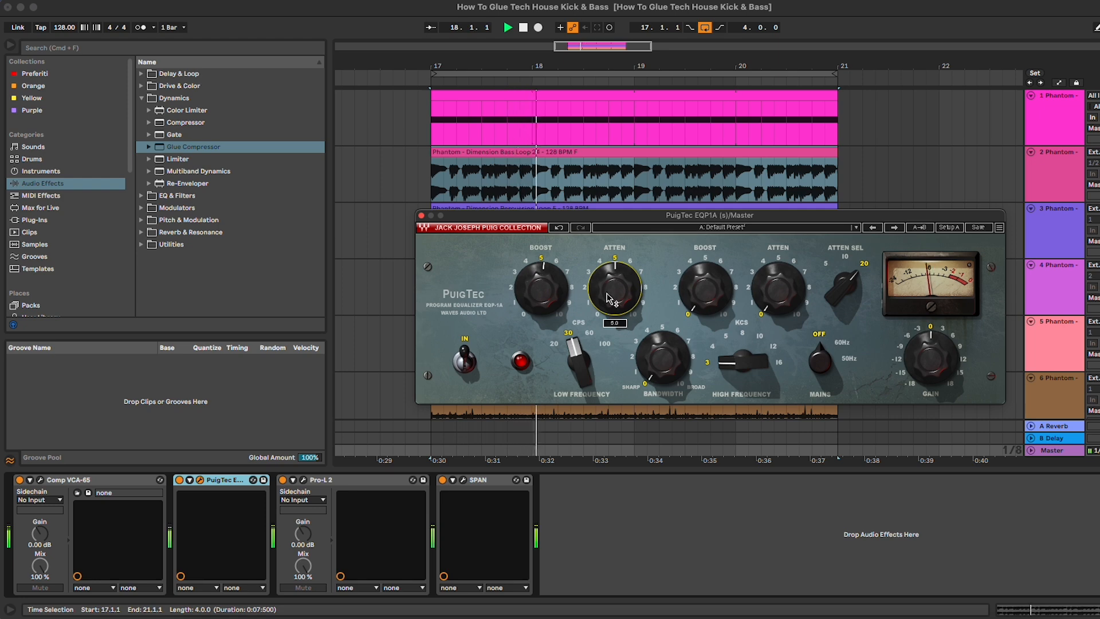
left_click_drag(538, 292, 539, 300)
left_click_drag(616, 297, 617, 303)
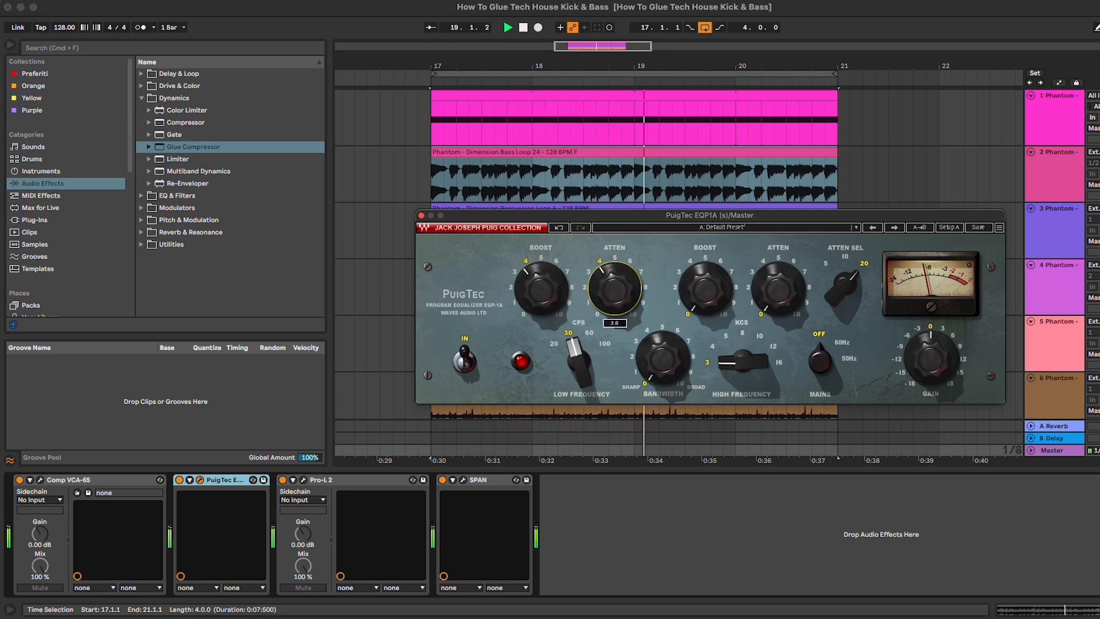
left_click_drag(544, 291, 544, 289)
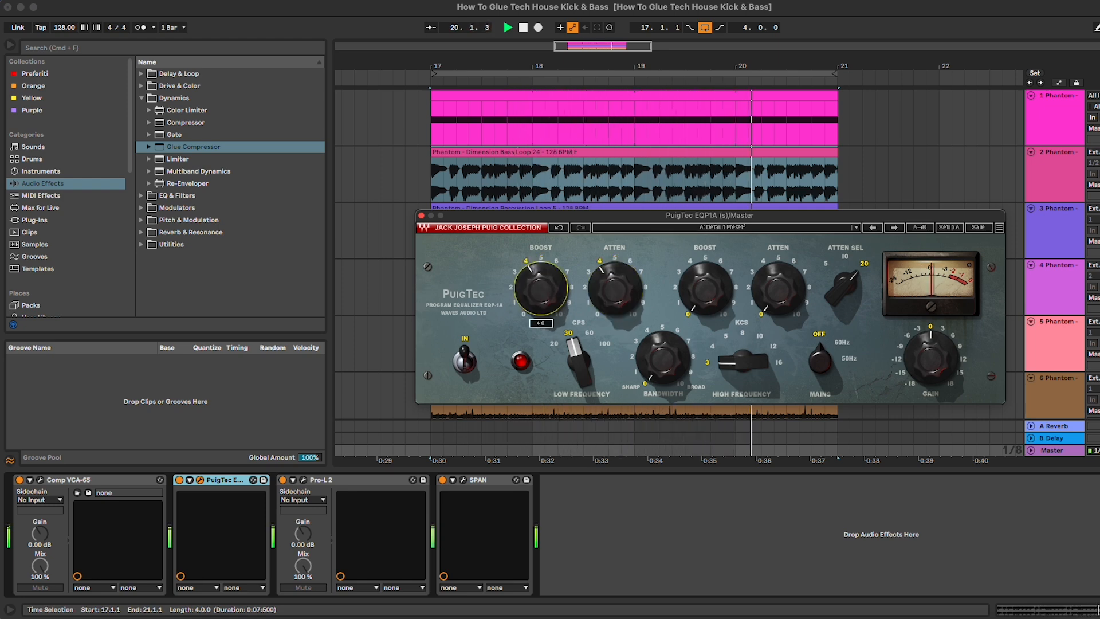
left_click_drag(614, 292, 618, 300)
left_click(541, 291)
Set the Comp VCA-65 Threshold to about -13.8 dB and close its window
left_click(42, 480)
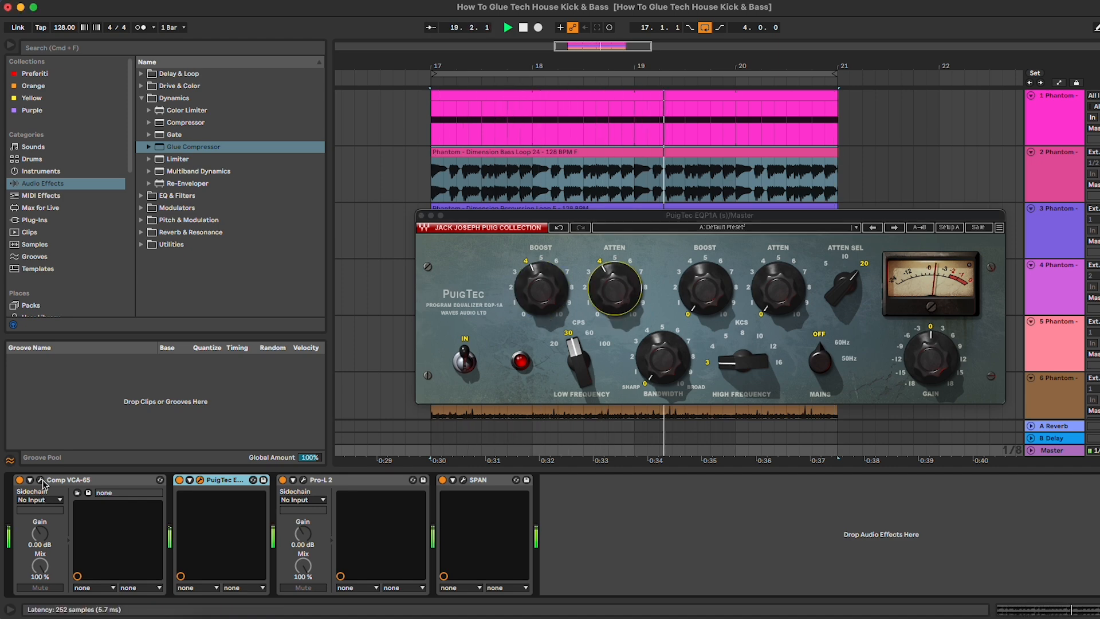
left_click_drag(497, 278, 496, 276)
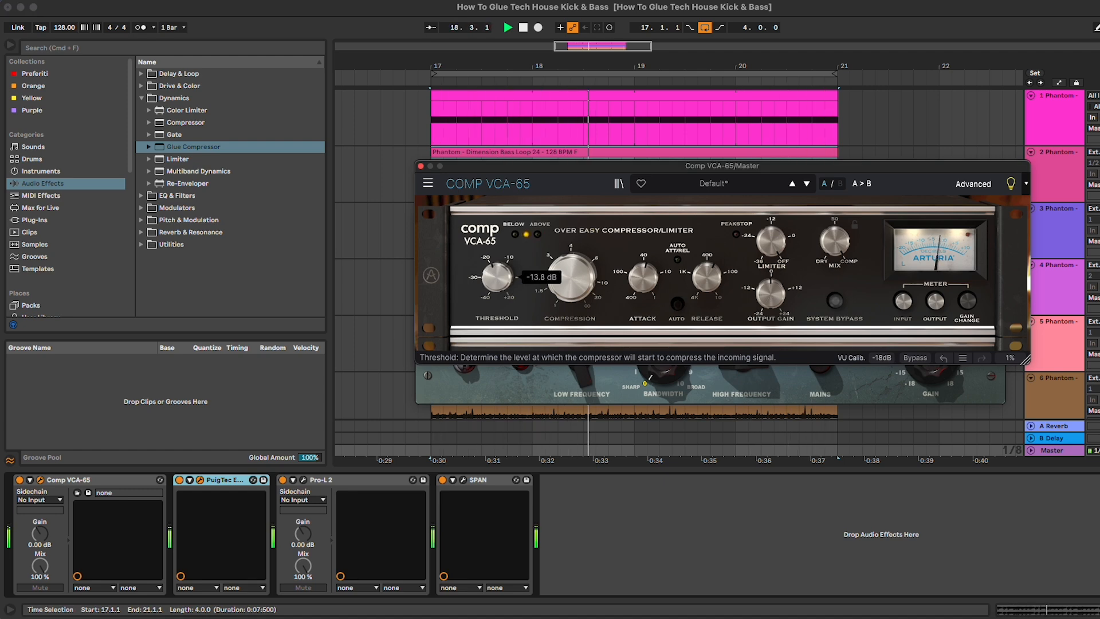
left_click(421, 167)
Select Comp VCA-65 and PuigTec together and compare the loop with both bypassed and active
left_click(86, 481, "shift")
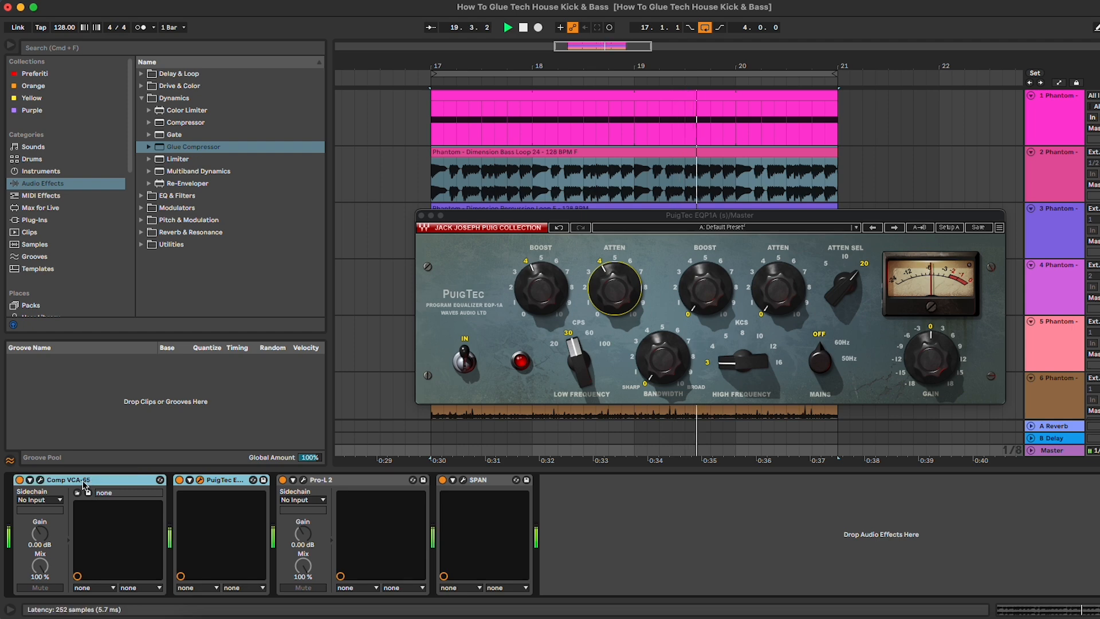
left_click(20, 480)
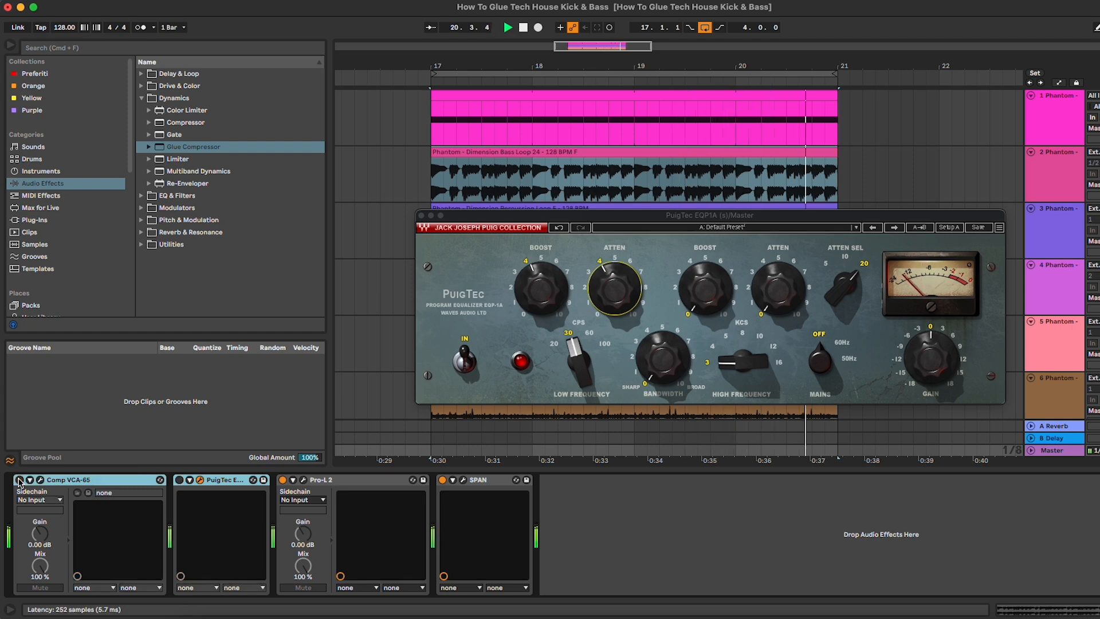
left_click(20, 480)
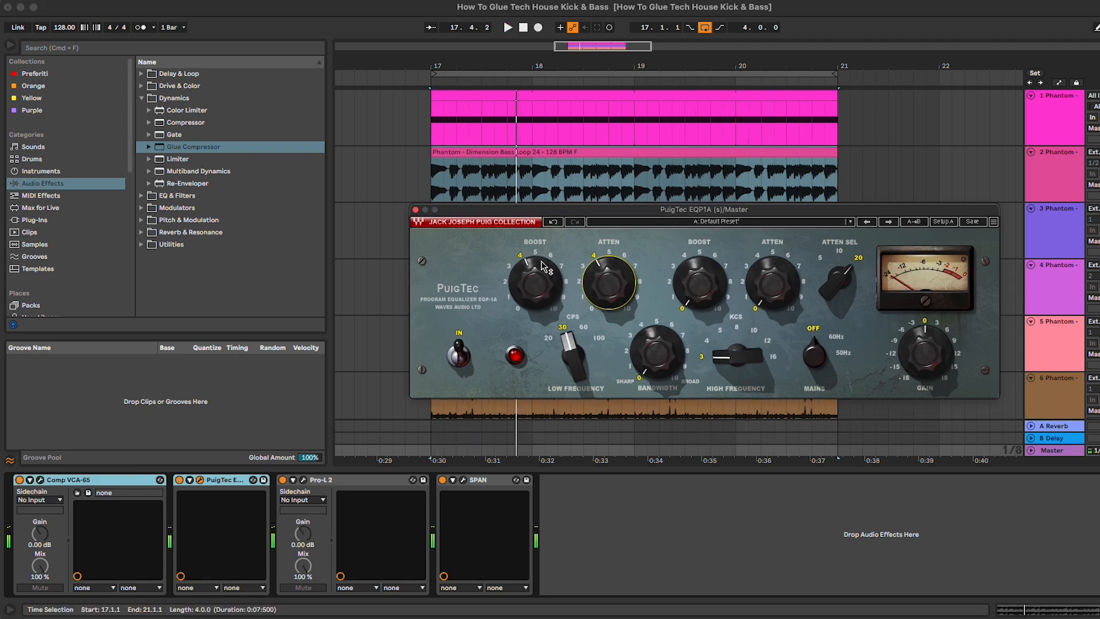
Set PuigTec's low-frequency Boost to 3.5 and Atten to about 3.3, listen to the loop, and close its window
left_click(542, 264)
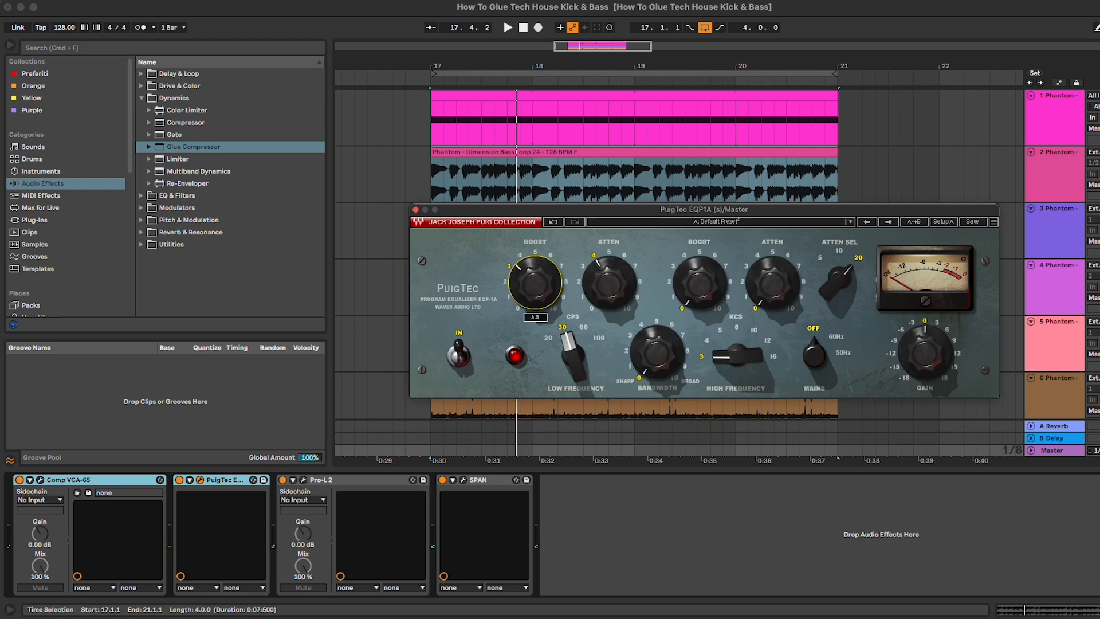
left_click_drag(581, 284, 581, 293)
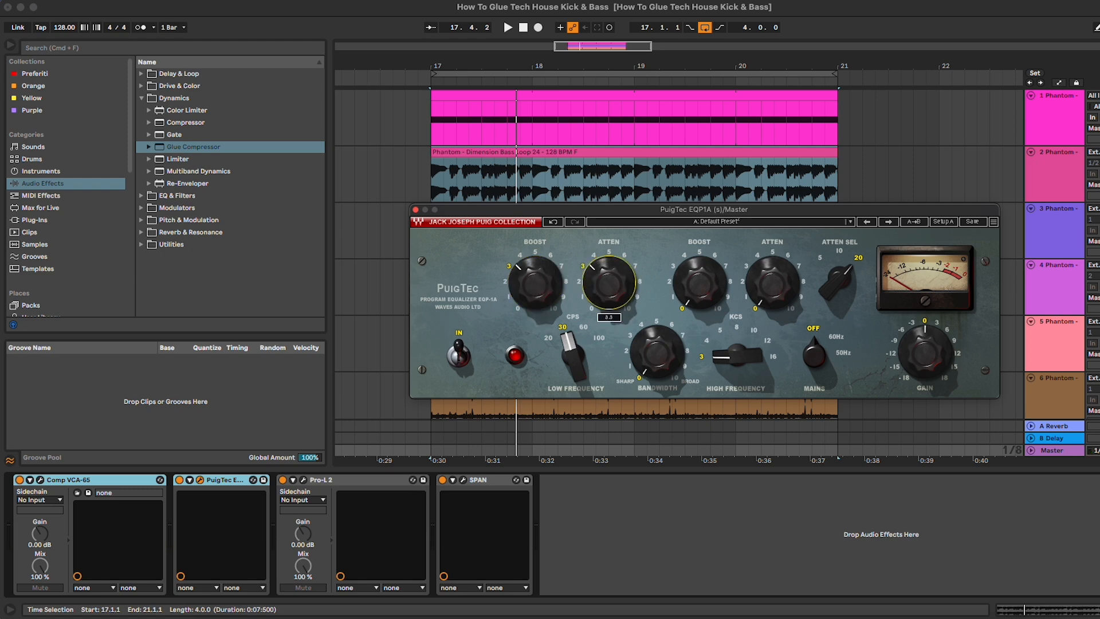
key("space")
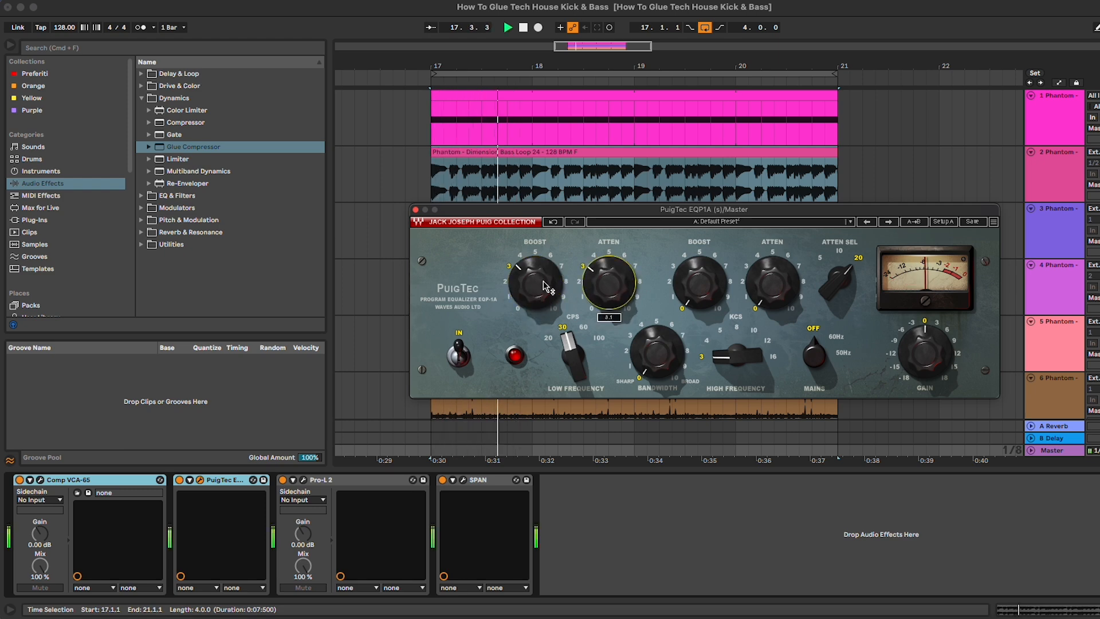
left_click(415, 210)
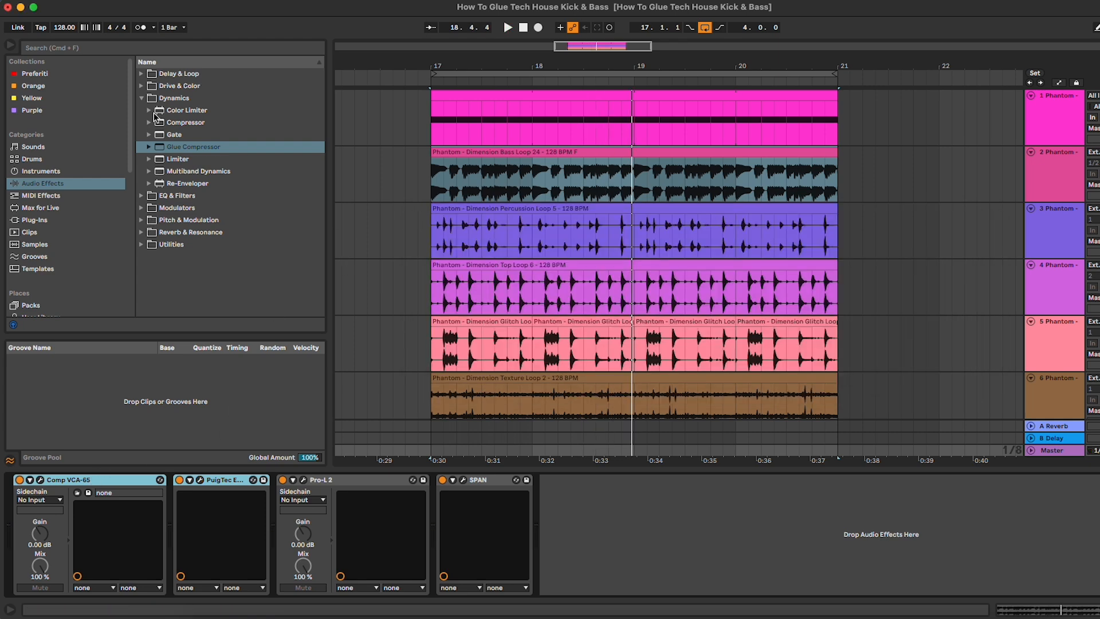
Insert a Saturator from Drive & Color ahead of Comp VCA-65 on the Master
left_click(141, 86)
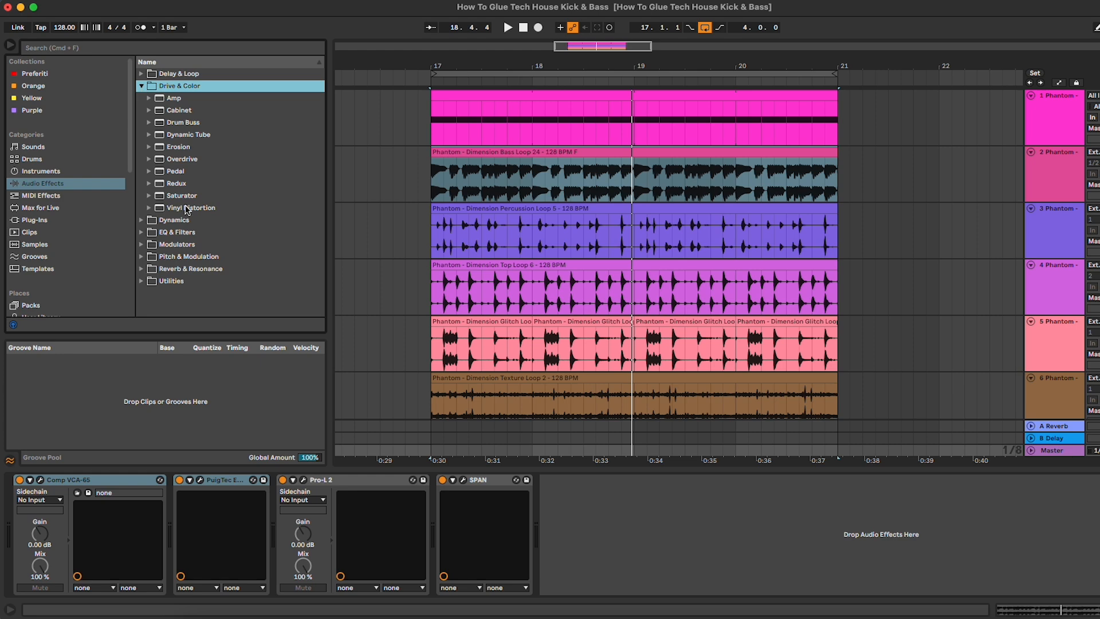
left_click_drag(181, 195, 73, 505)
left_click(197, 483)
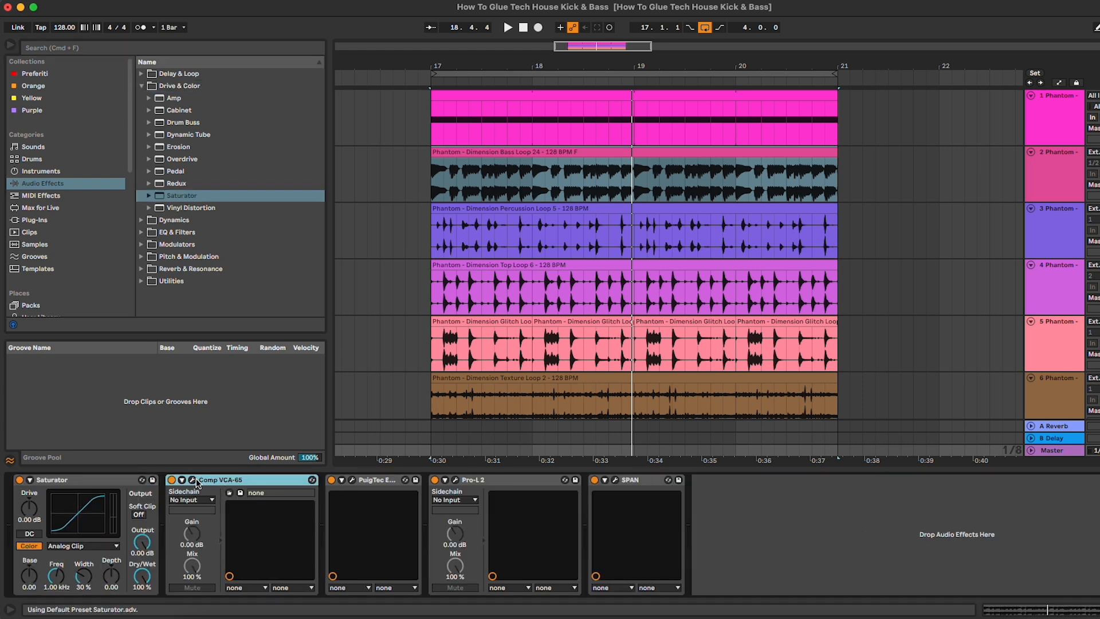
left_click(196, 481)
left_click(196, 481)
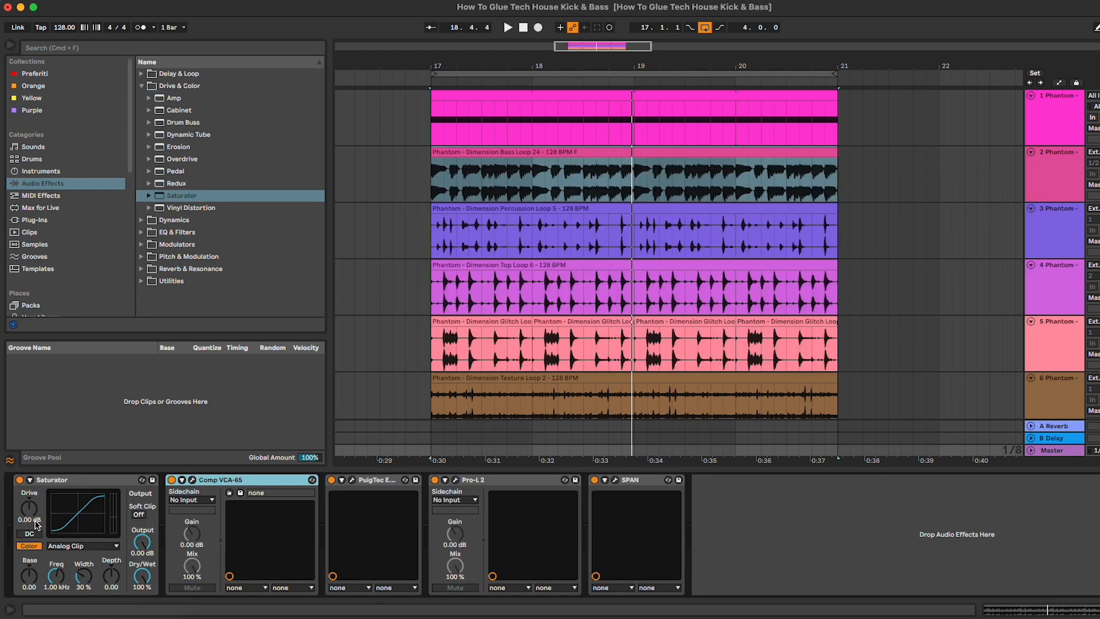
Play the loop and set the Saturator's Drive to 2.29 dB and Dry/Wet to 26.2 %
key("space")
left_click_drag(31, 521, 31, 514)
left_click_drag(146, 589, 146, 613)
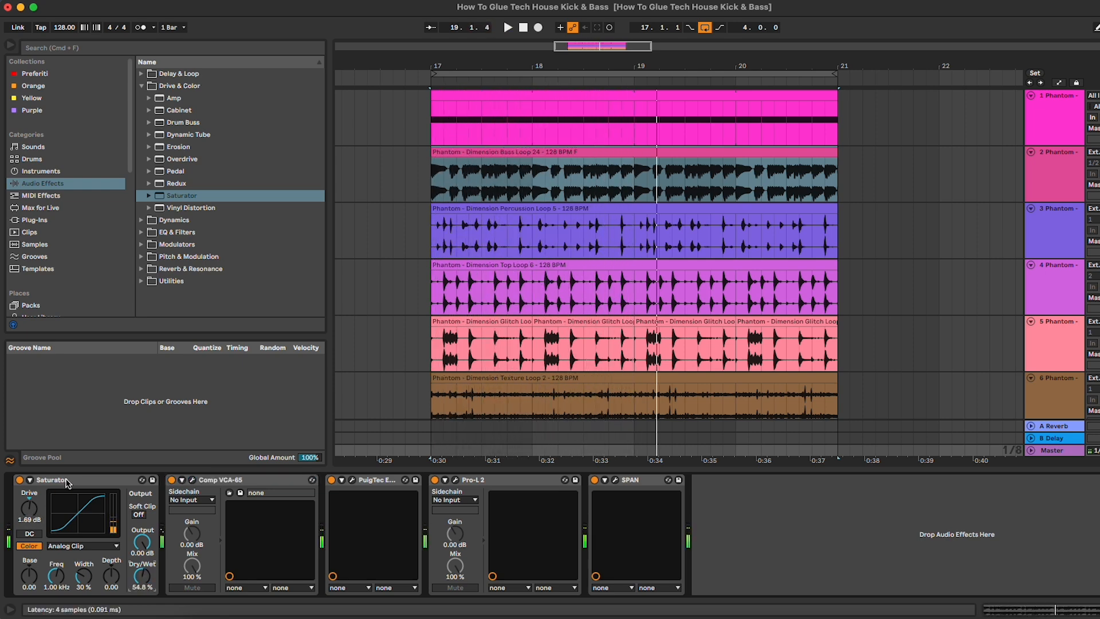
left_click(68, 483)
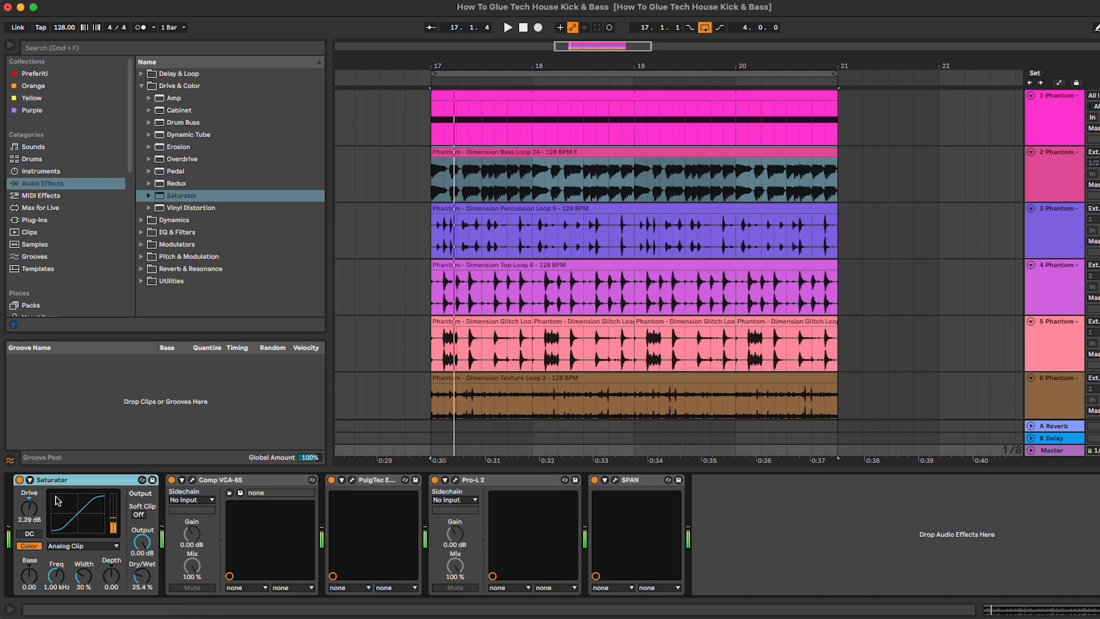
left_click_drag(26, 513, 35, 501)
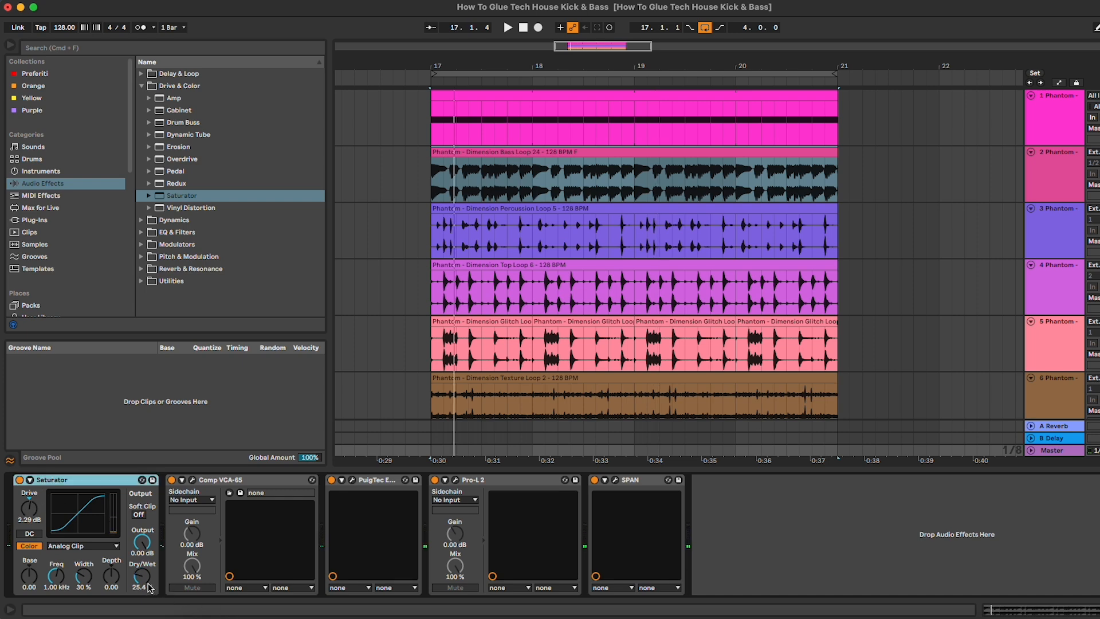
left_click_drag(147, 586, 148, 584)
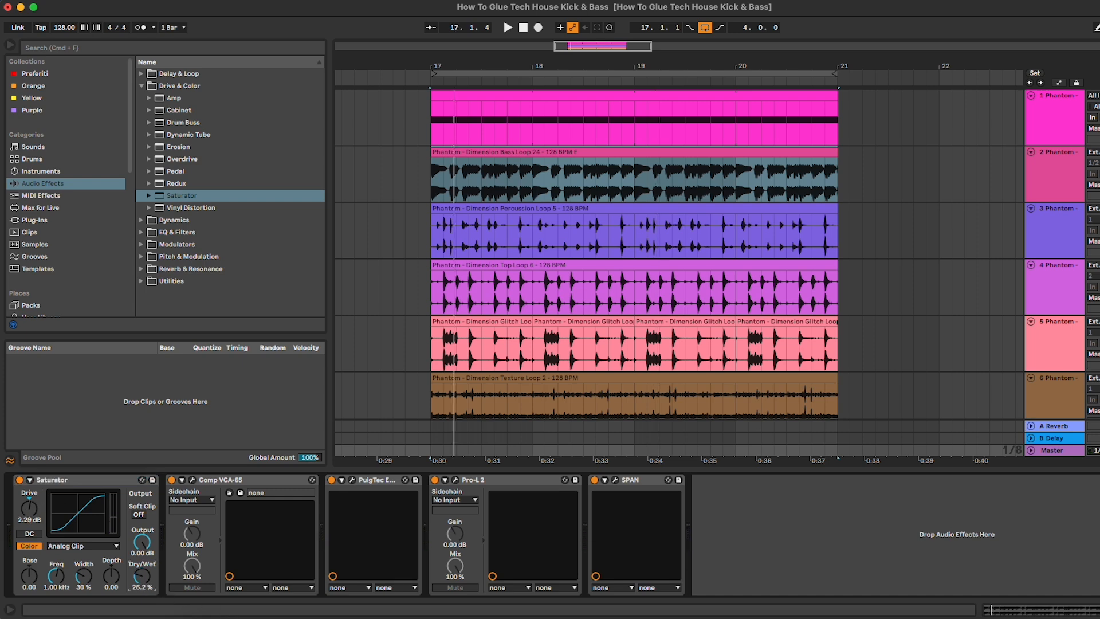
Select Saturator, Comp VCA-65 and PuigTec, compare the playing loop with all three bypassed and active, and stop playback
left_click(102, 481)
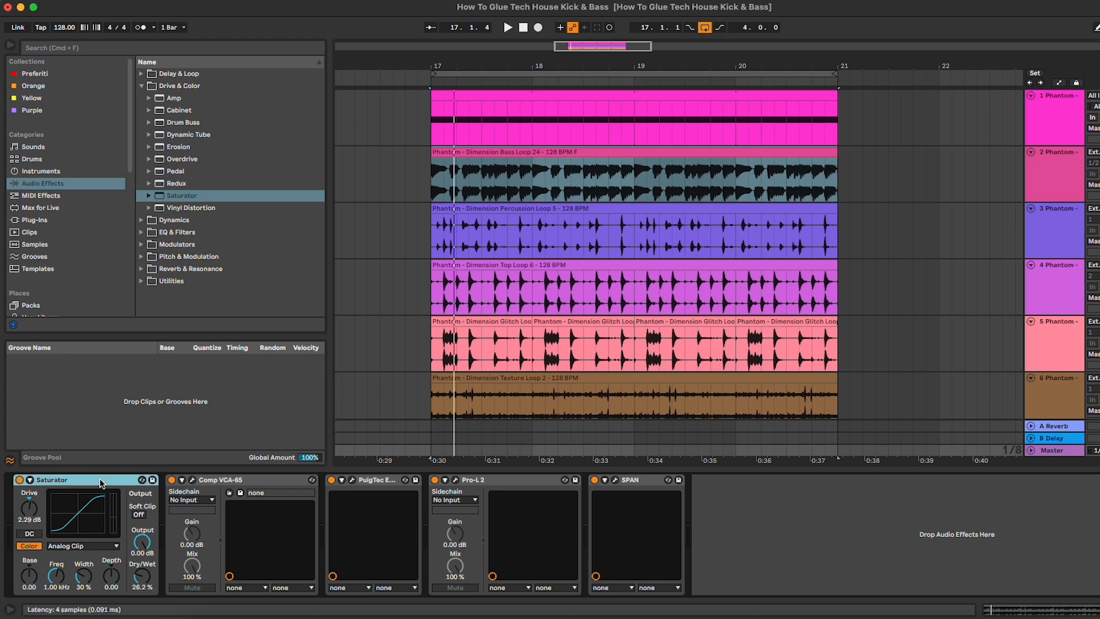
left_click(371, 482, "shift")
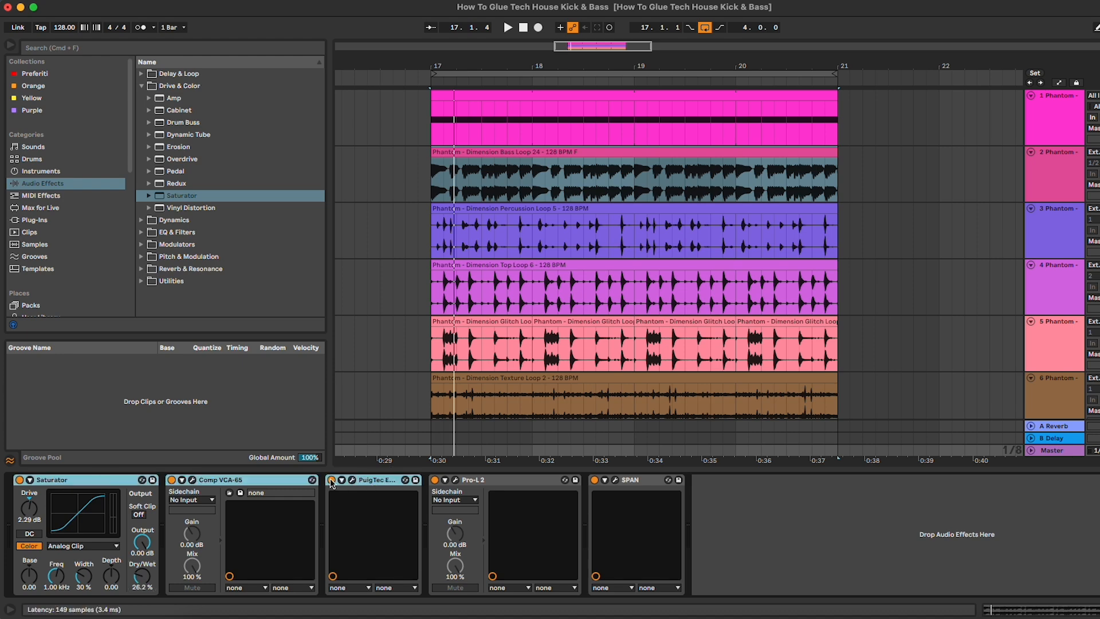
key("space")
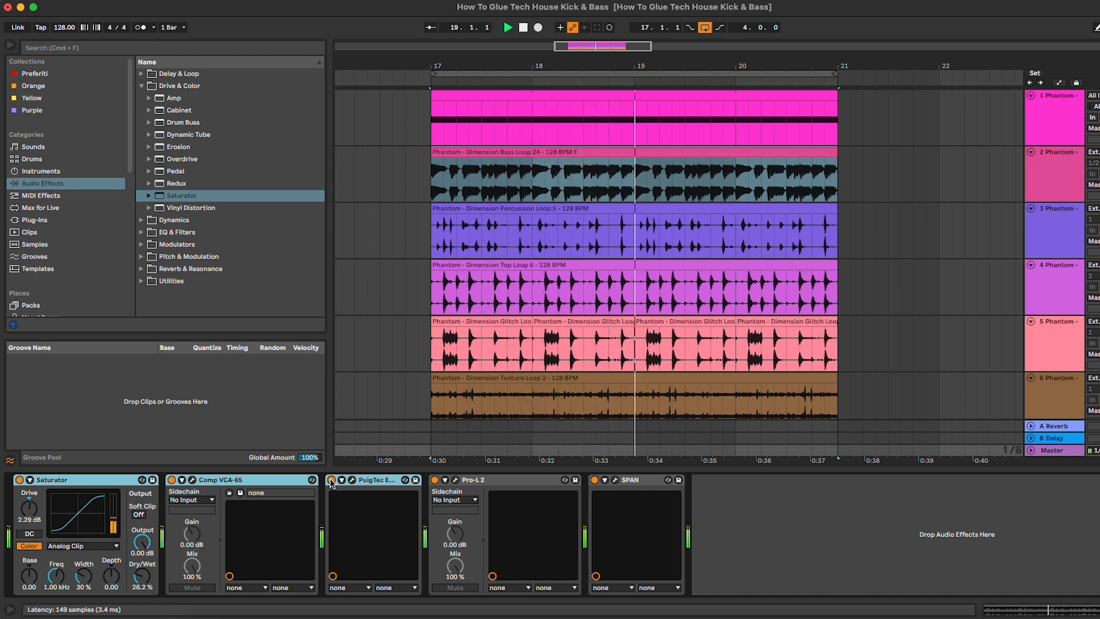
left_click(331, 481)
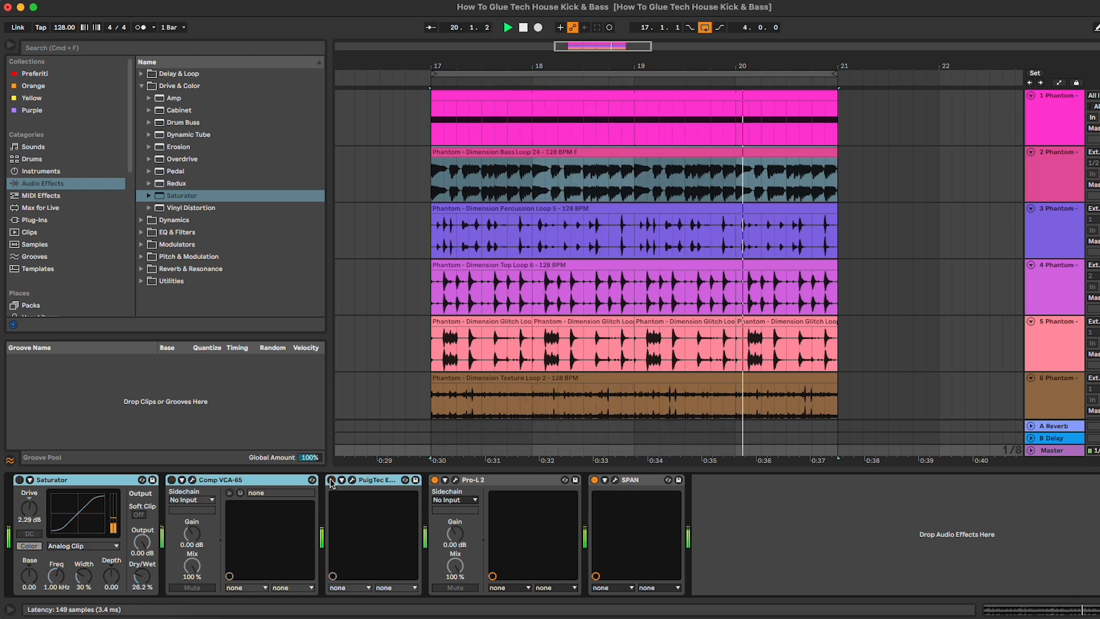
left_click(331, 480)
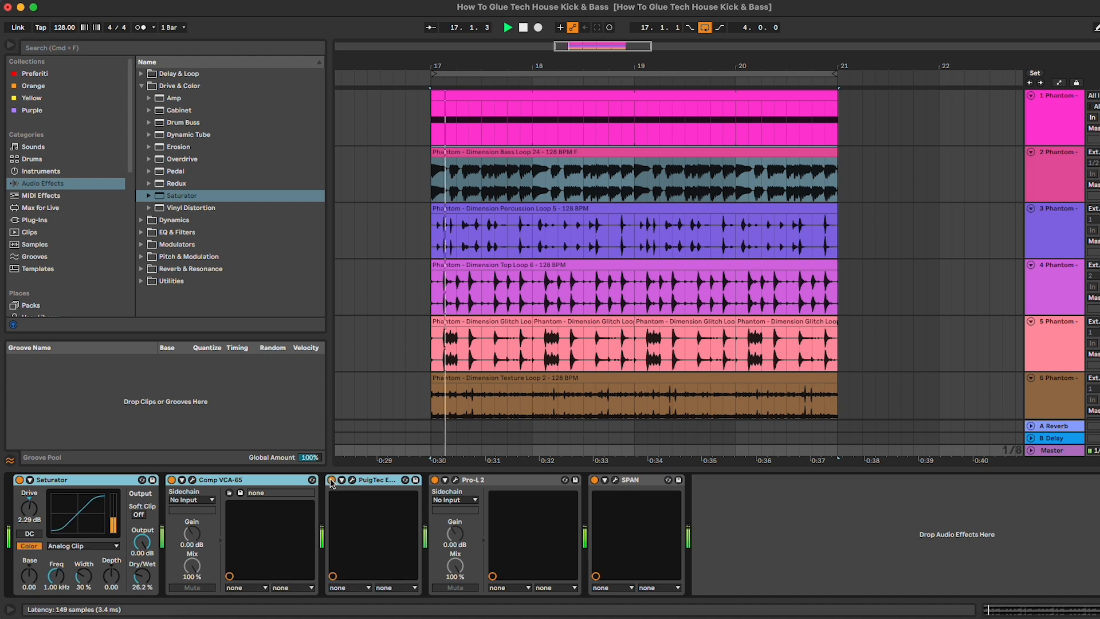
left_click(371, 480)
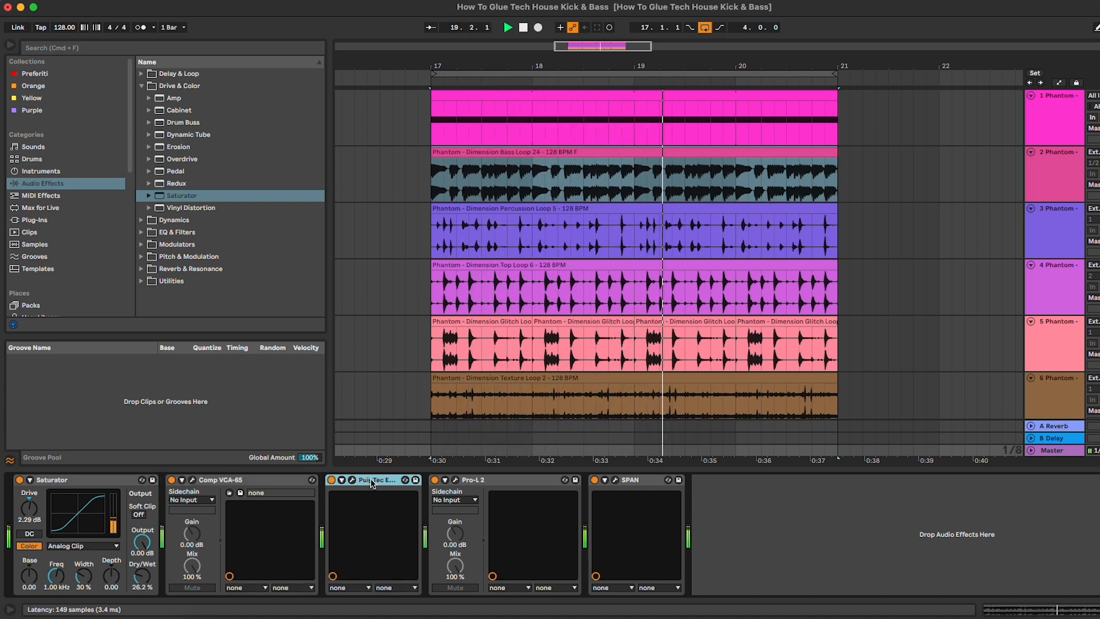
key("space")
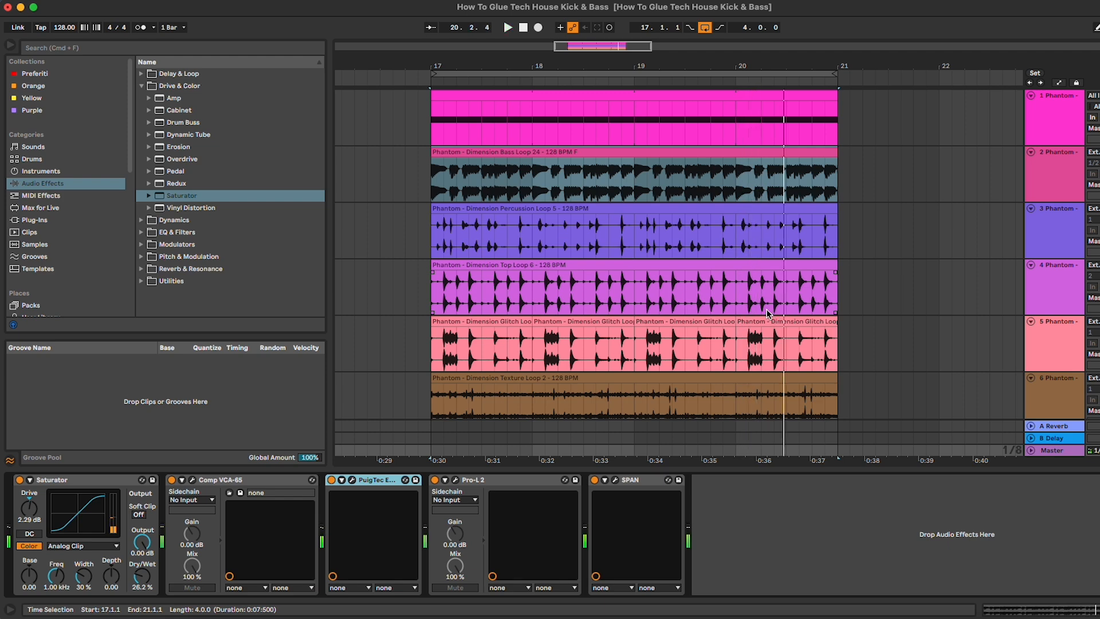